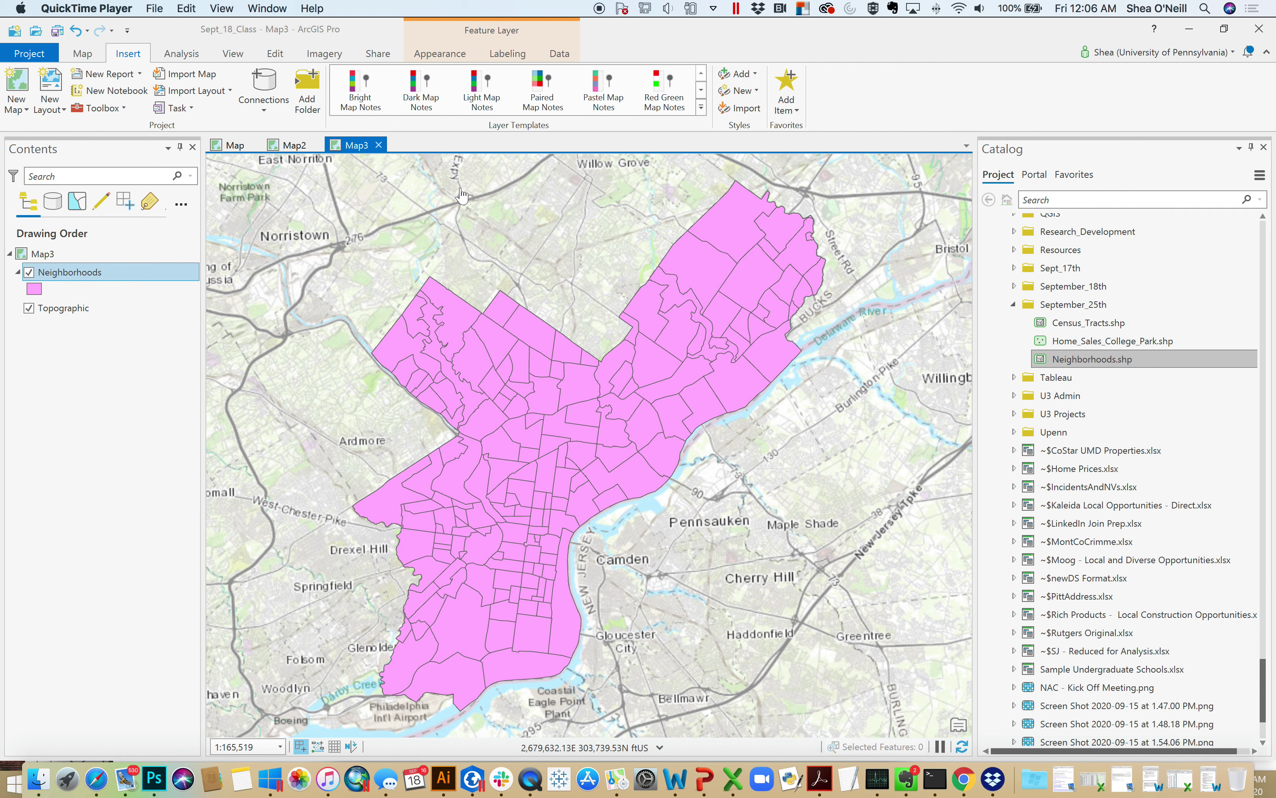
Set the Neighborhoods layer's transparency to 53% and check the basemap streets beneath it at a closer scale.
{"action": "left_click", "coordinate": [437, 57]}
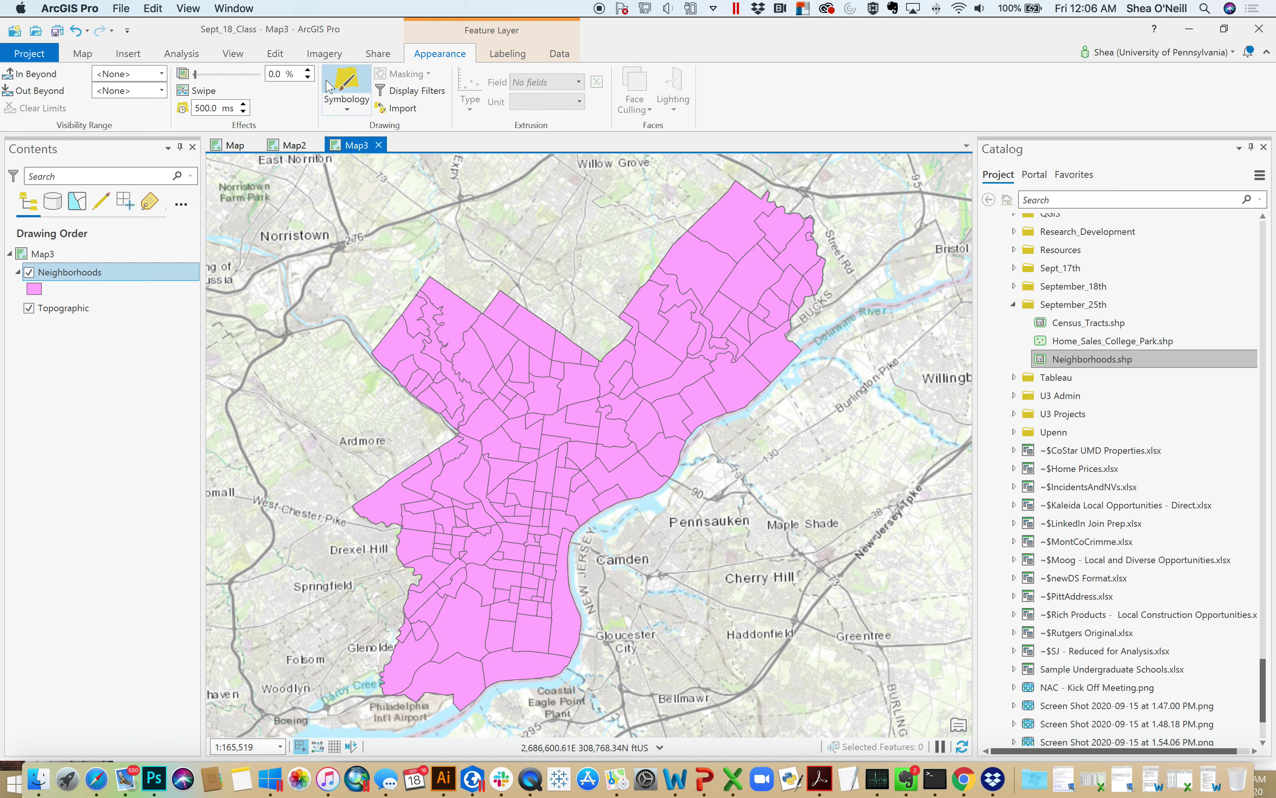
{"action": "left_click_drag", "start_coordinate": [196, 73], "coordinate": [226, 70]}
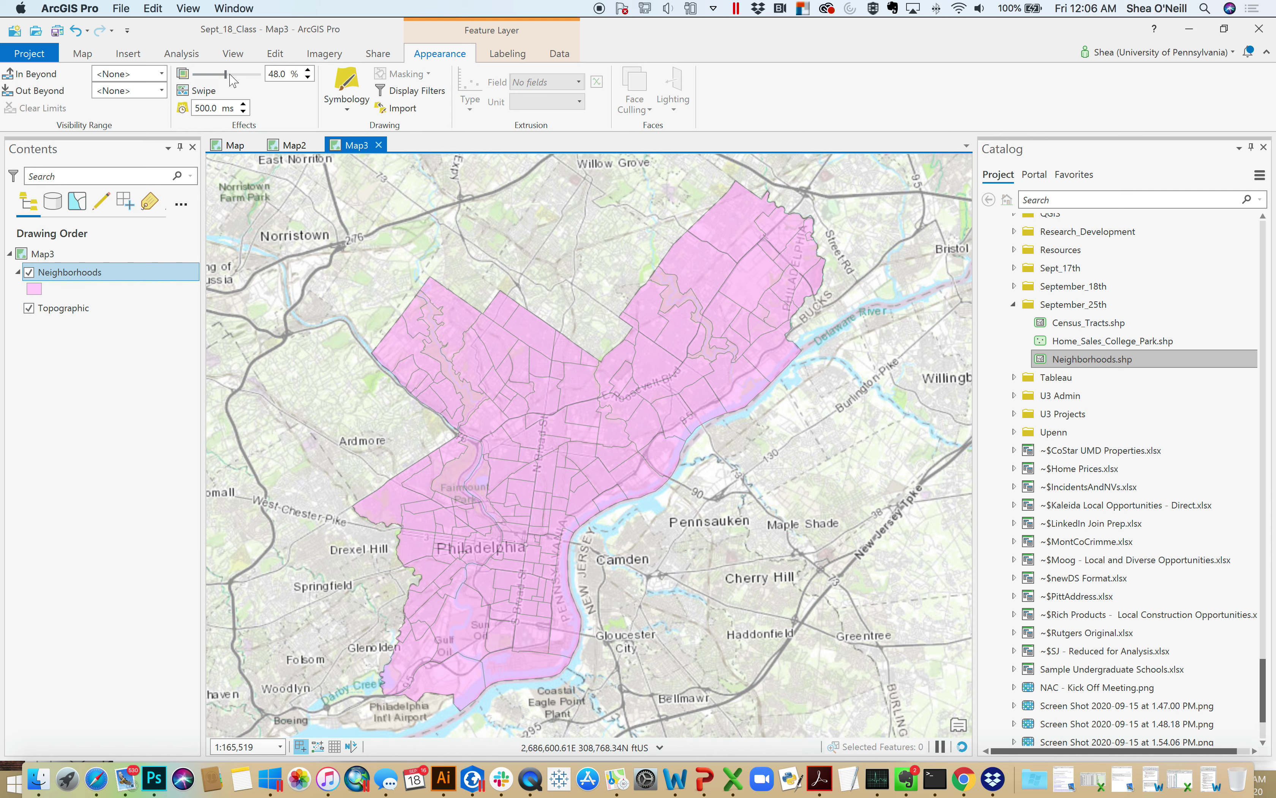
{"action": "left_click", "coordinate": [231, 75]}
{"action": "scroll", "coordinate": [568, 516], "scroll_direction": "up", "scroll_amount": 10}
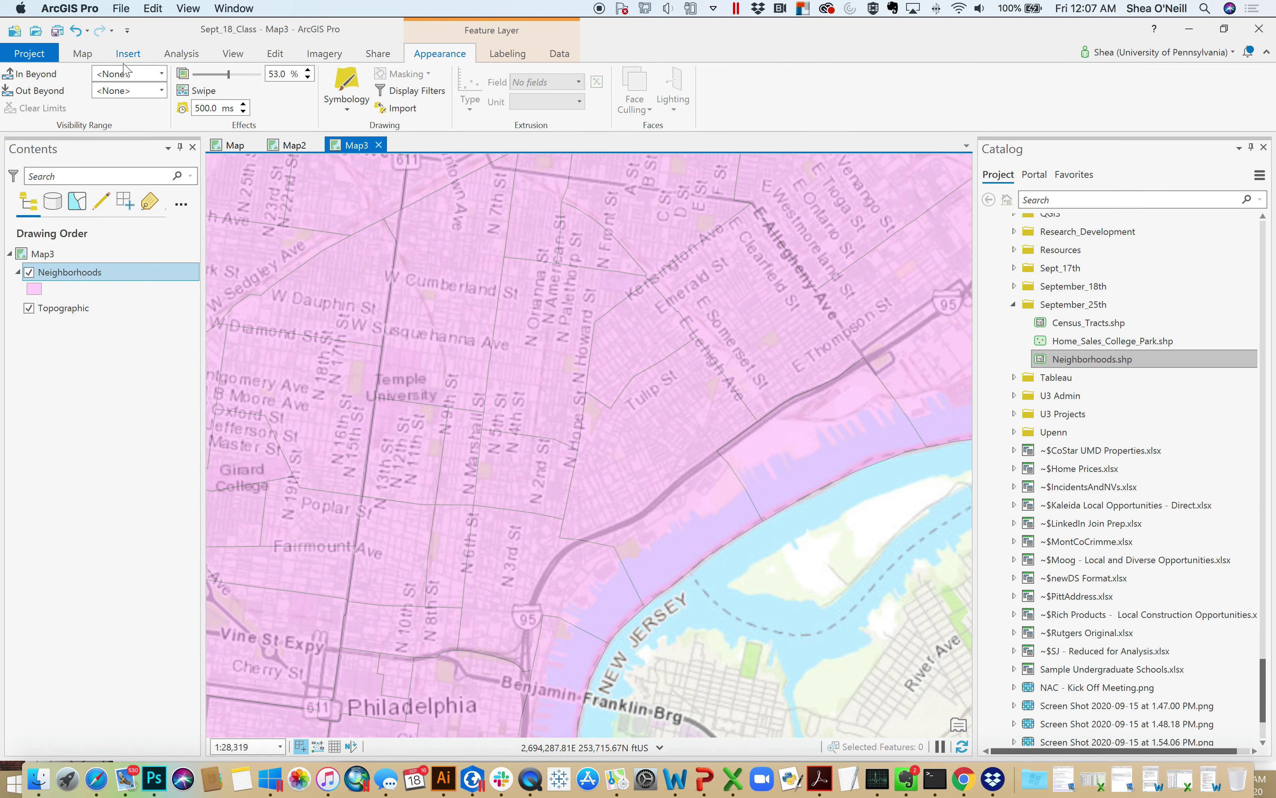
Return the map to its previous extent and reset the Neighborhoods layer's transparency to 0%.
{"action": "left_click", "coordinate": [91, 56]}
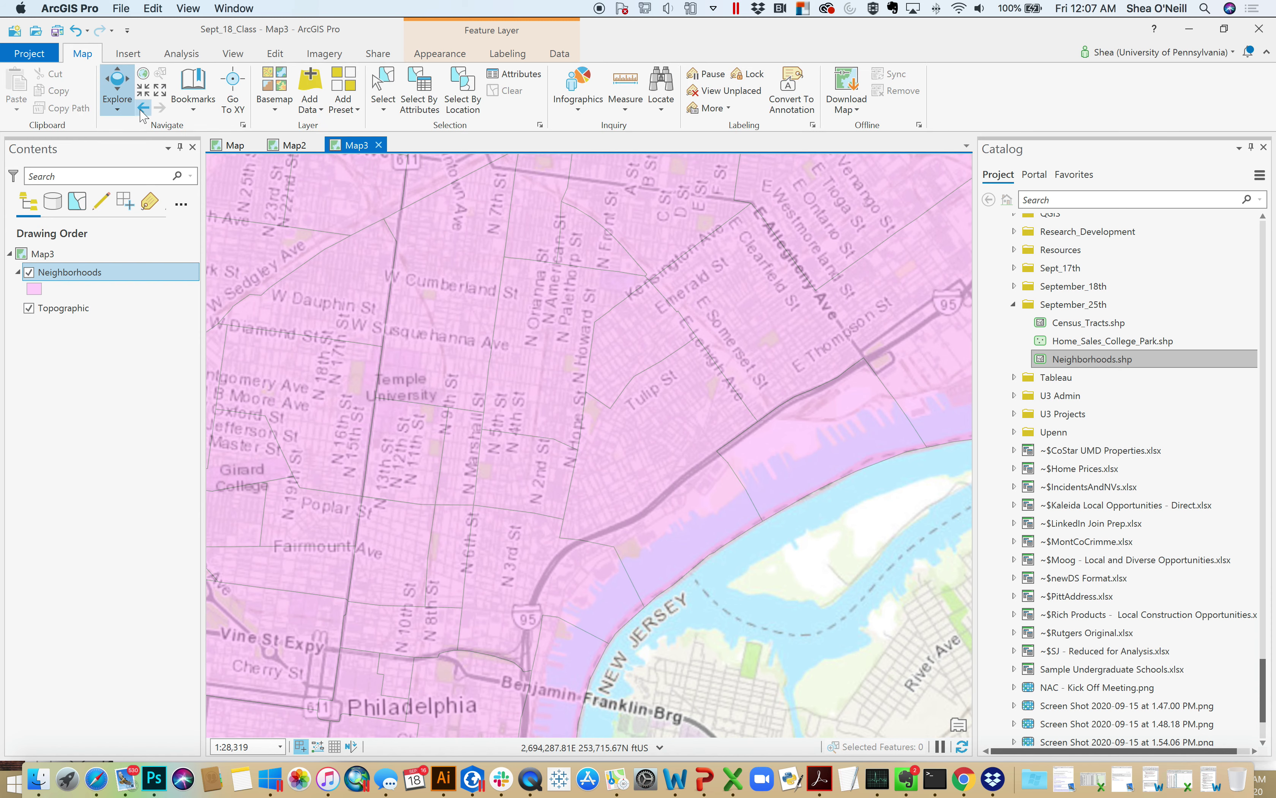
{"action": "left_click", "coordinate": [144, 107]}
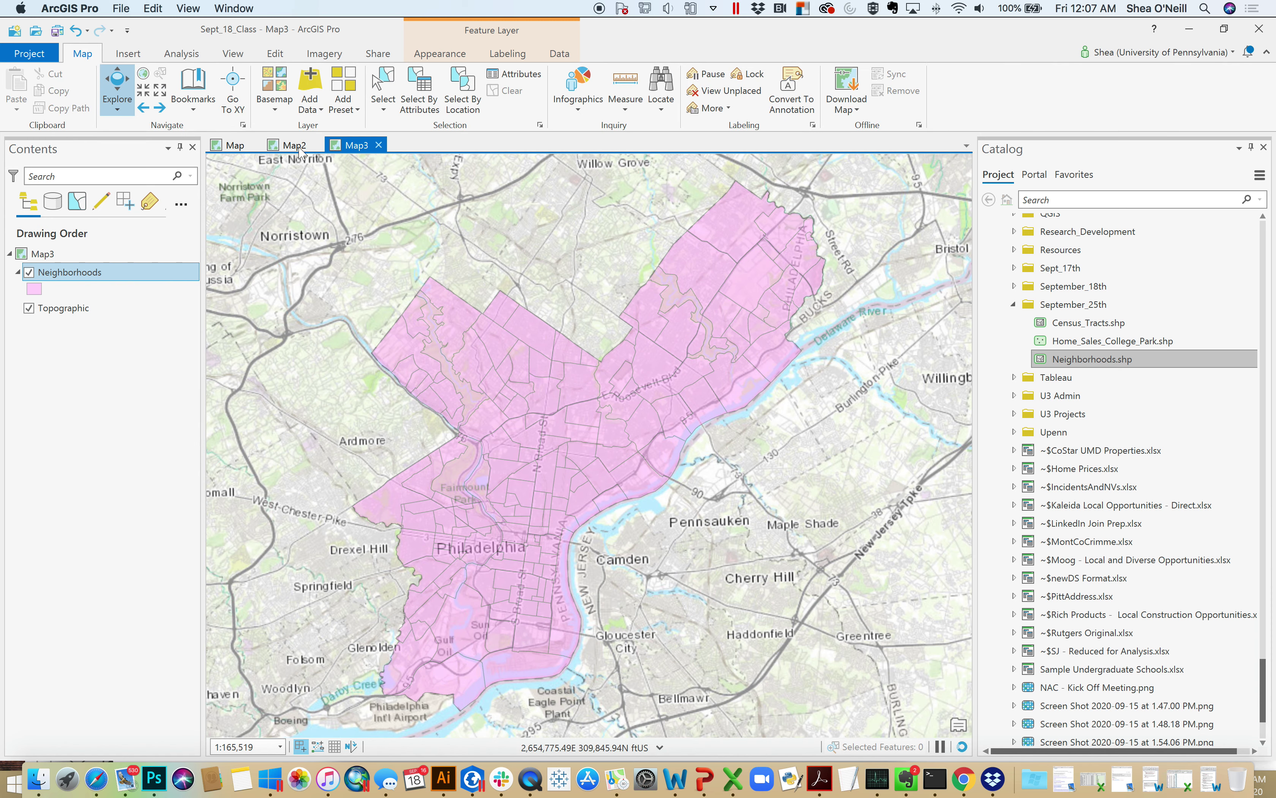
{"action": "left_click", "coordinate": [439, 53]}
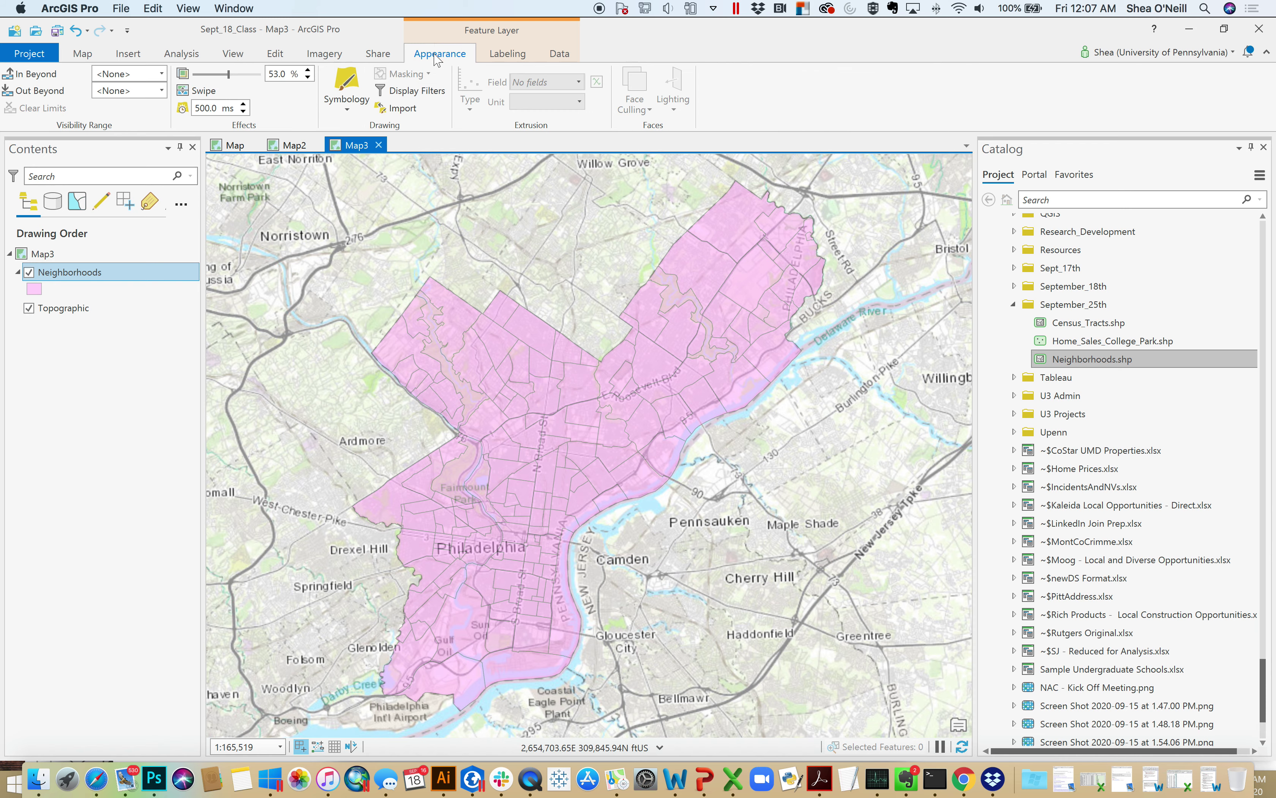
{"action": "left_click_drag", "start_coordinate": [230, 75], "coordinate": [193, 76]}
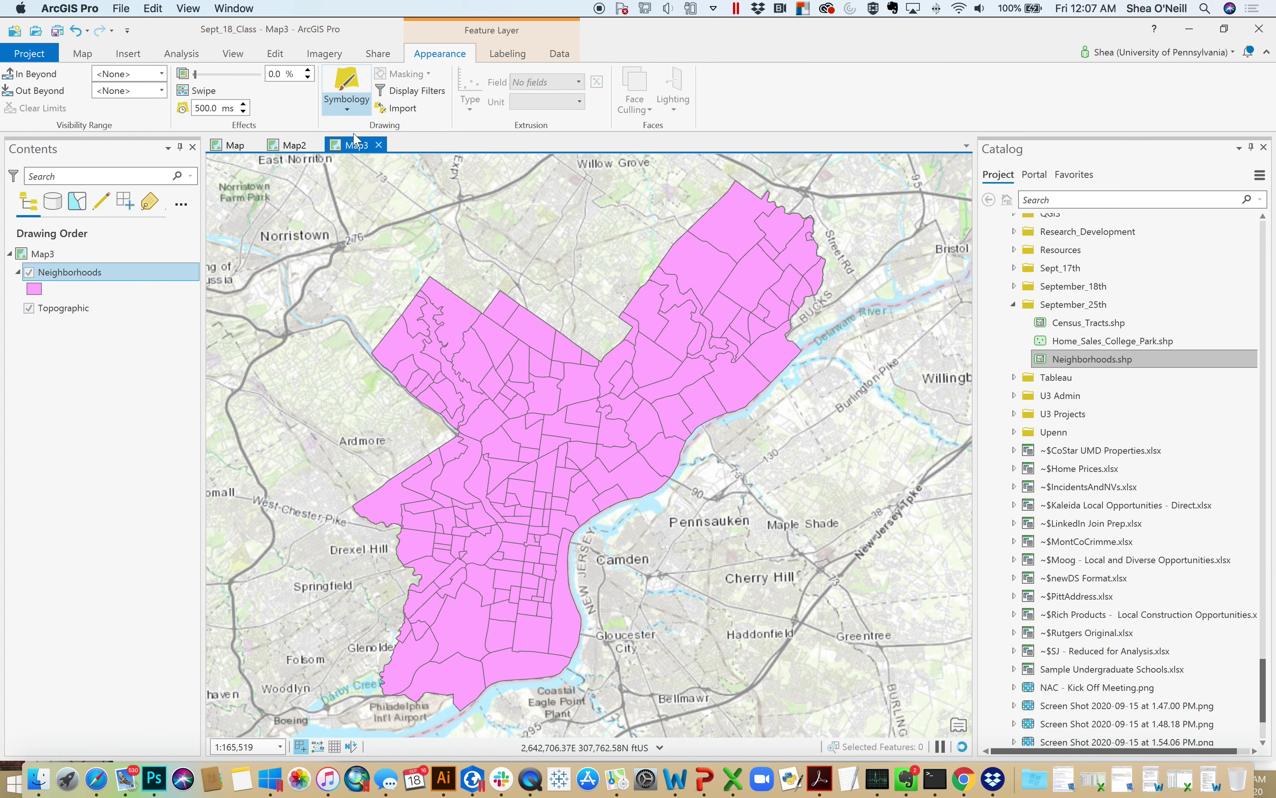
Symbolize the Neighborhoods layer by unique values of the NAME field, generating the full list of values.
{"action": "left_click", "coordinate": [356, 109]}
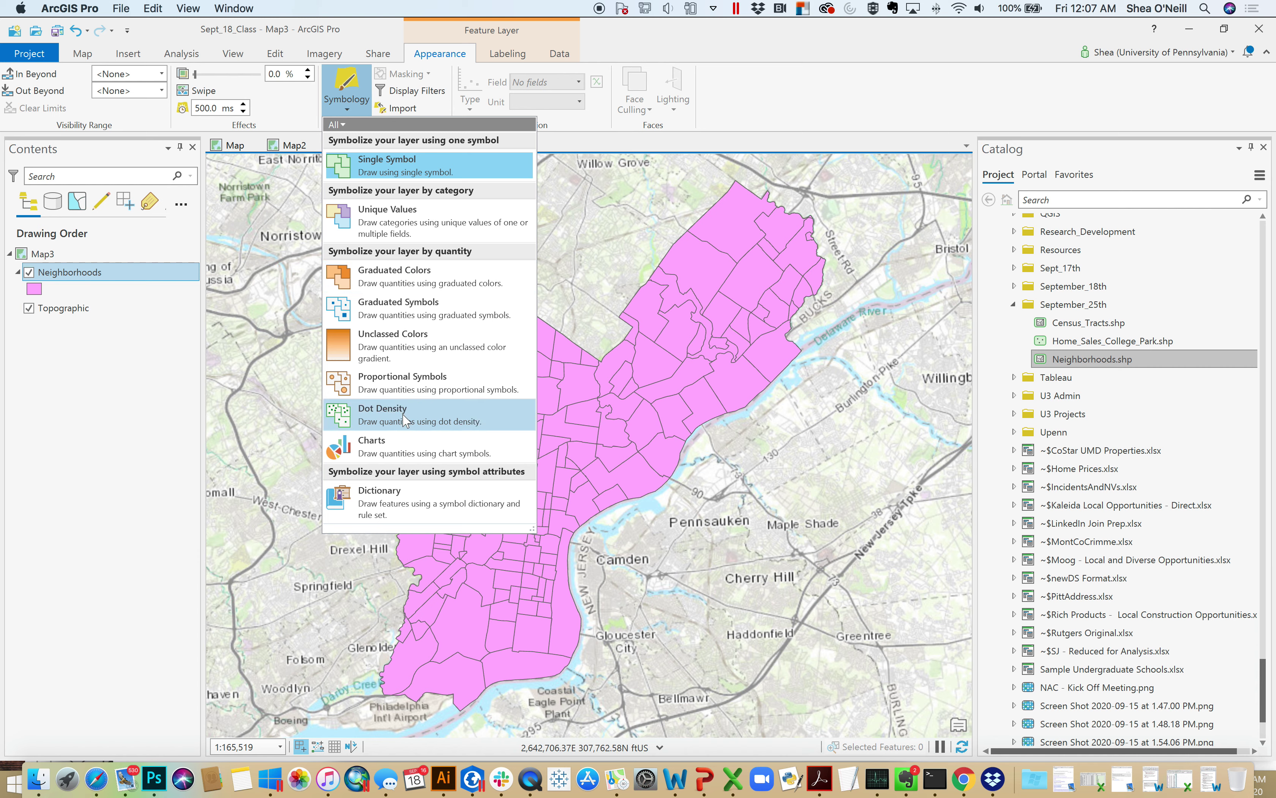
{"action": "left_click", "coordinate": [401, 216]}
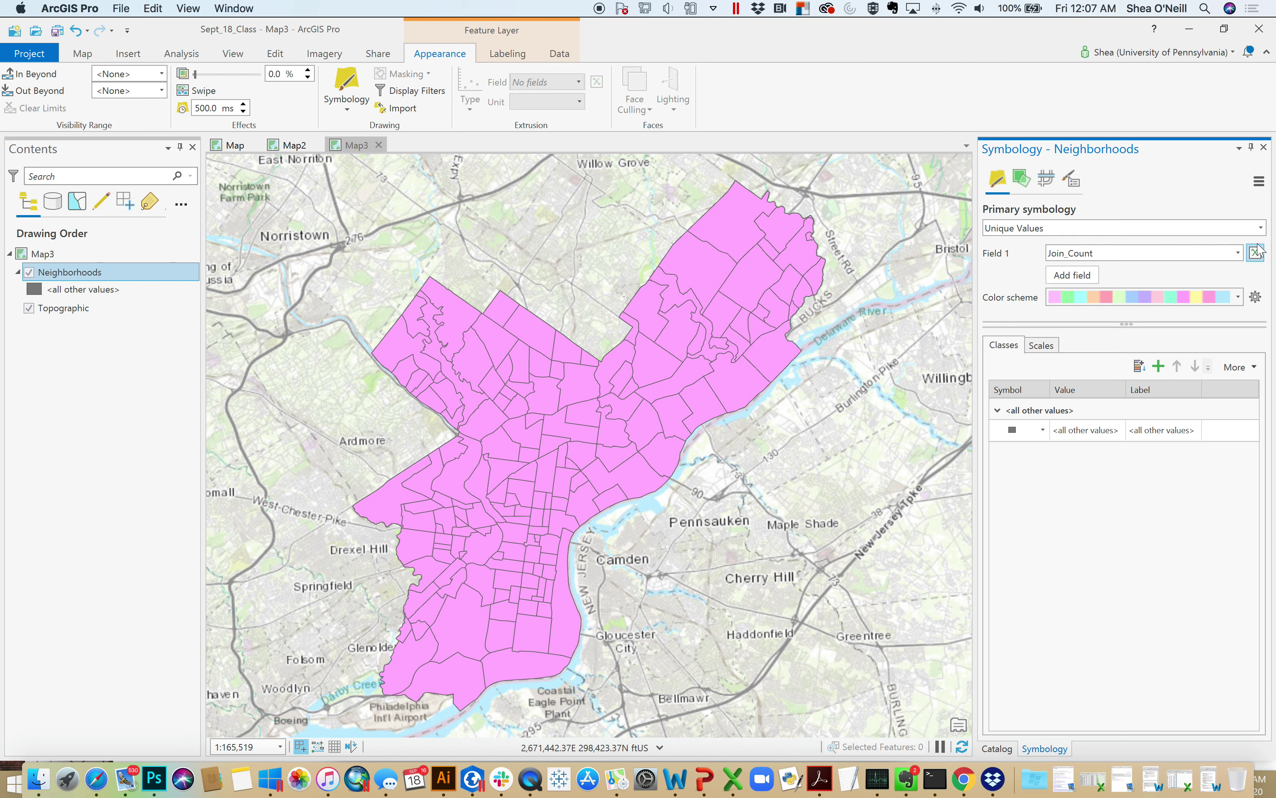
{"action": "left_click", "coordinate": [1238, 254]}
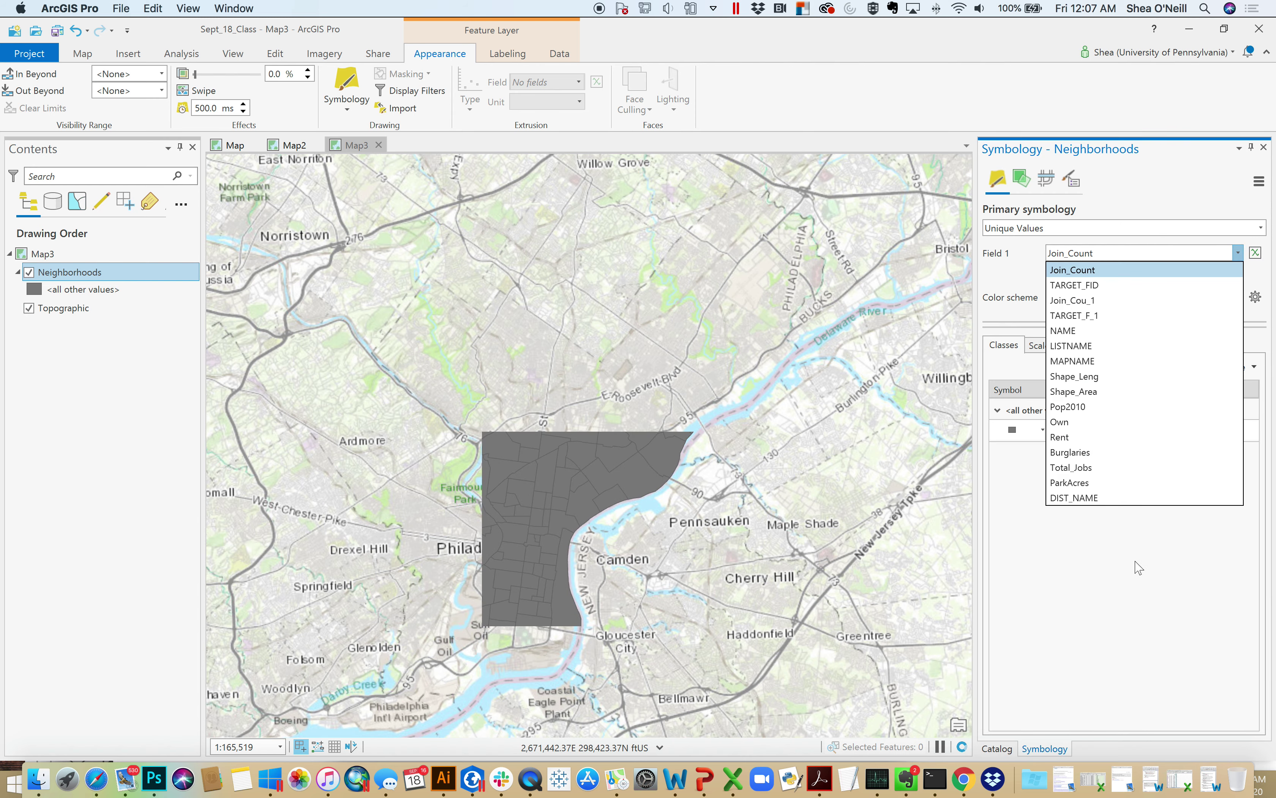
{"action": "left_click", "coordinate": [1118, 309]}
{"action": "left_click", "coordinate": [1237, 253]}
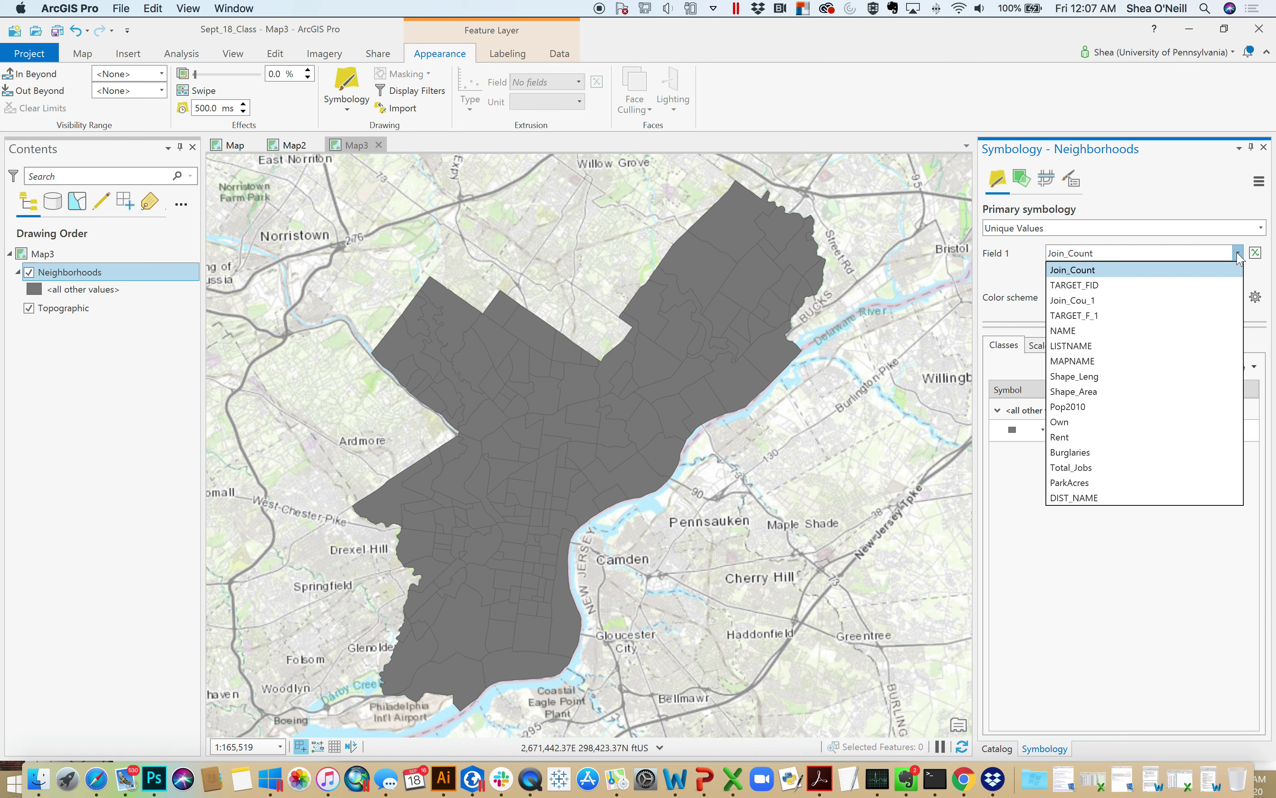
{"action": "left_click", "coordinate": [1078, 333]}
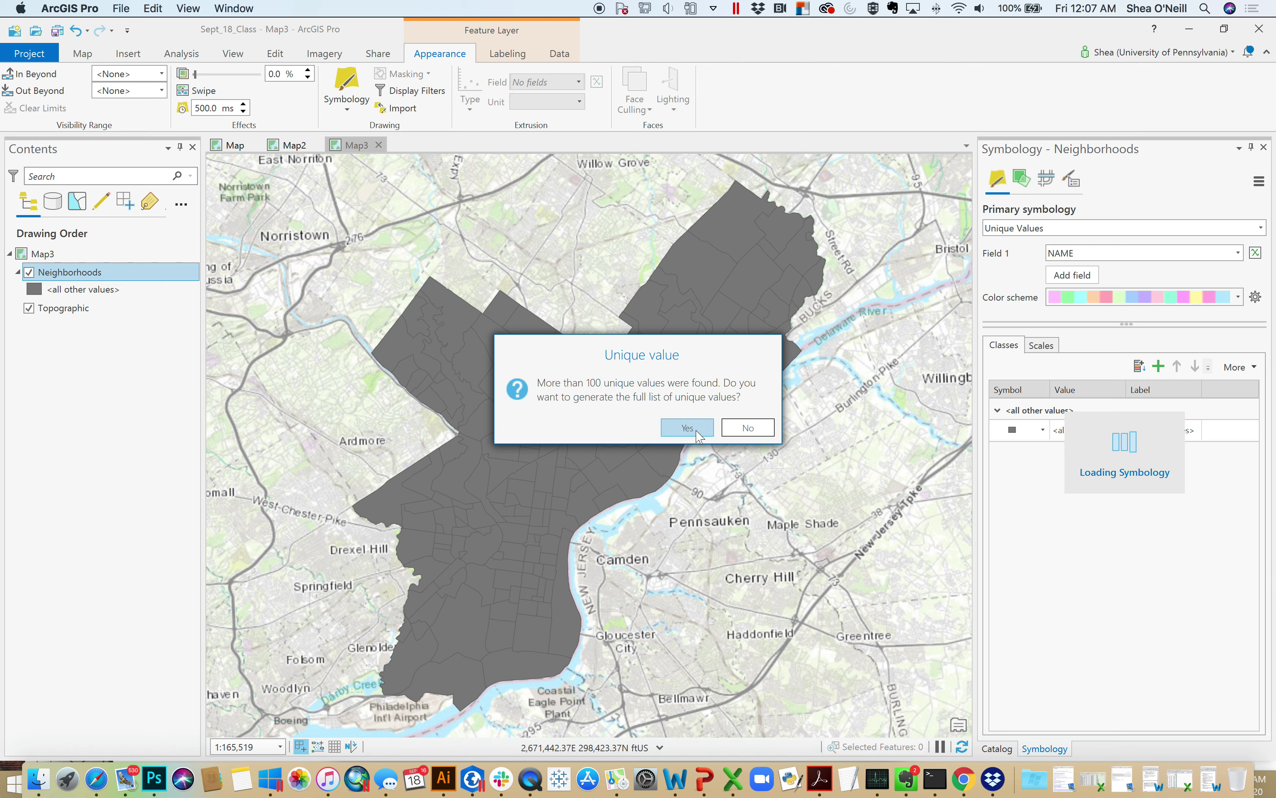
{"action": "left_click", "coordinate": [696, 432]}
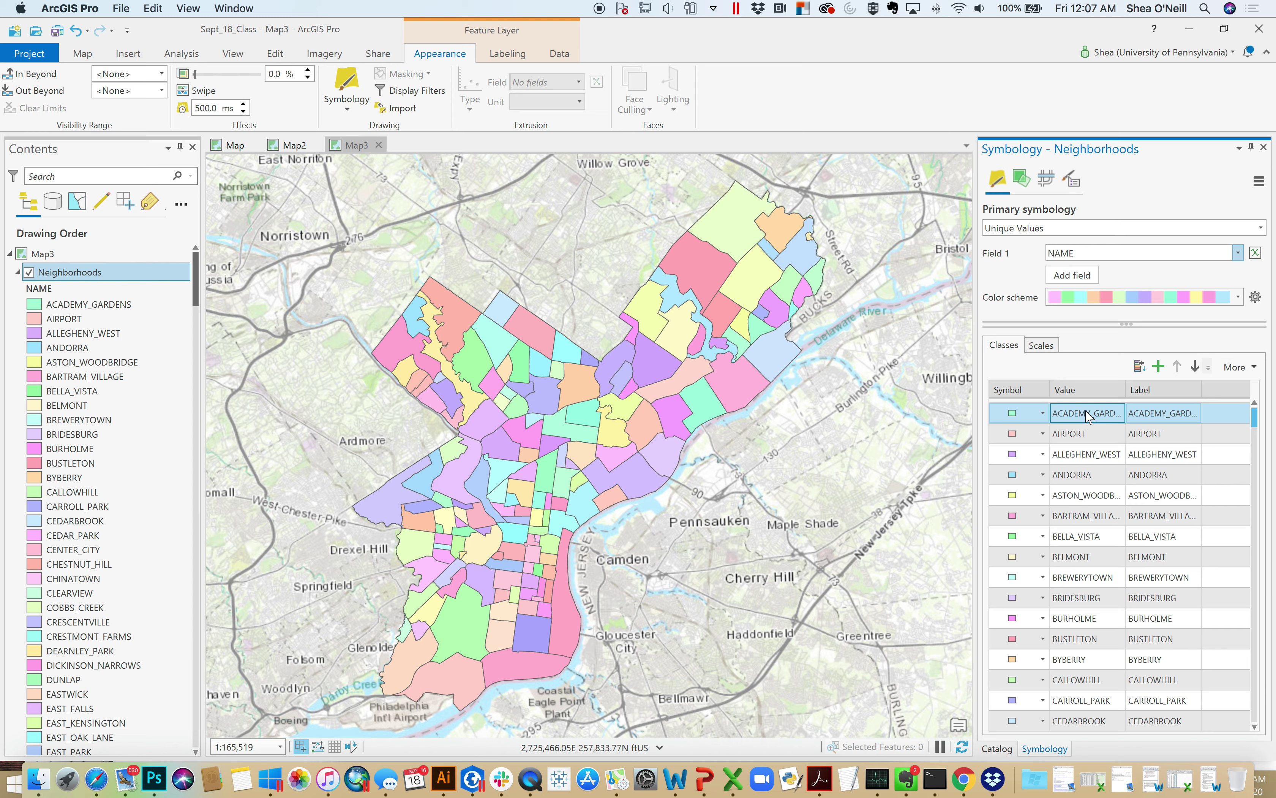
Change the unique values field of the Neighborhoods layer to DIST_NAME.
{"action": "left_click", "coordinate": [1237, 253]}
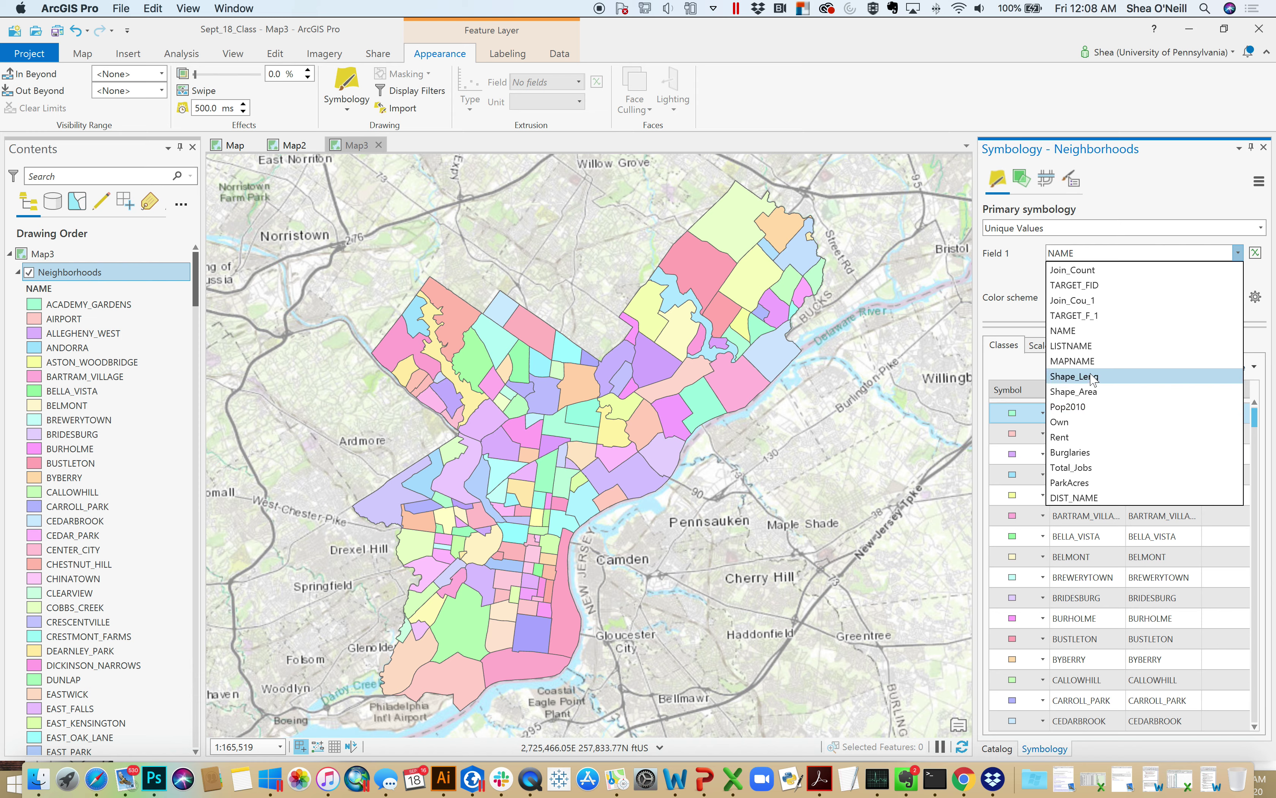
{"action": "left_click", "coordinate": [1086, 498]}
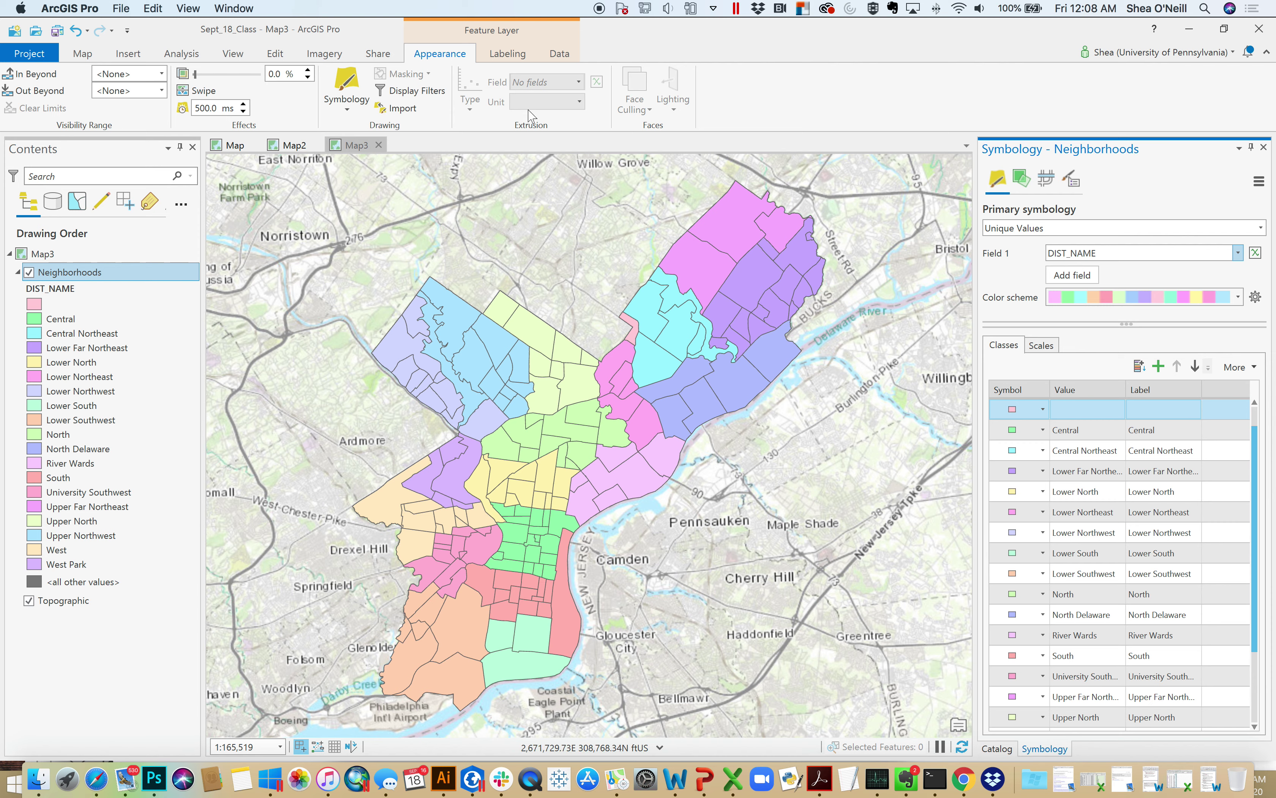
Switch the Neighborhoods symbology to Graduated Colors based on the Burglaries field.
{"action": "left_click", "coordinate": [1261, 232]}
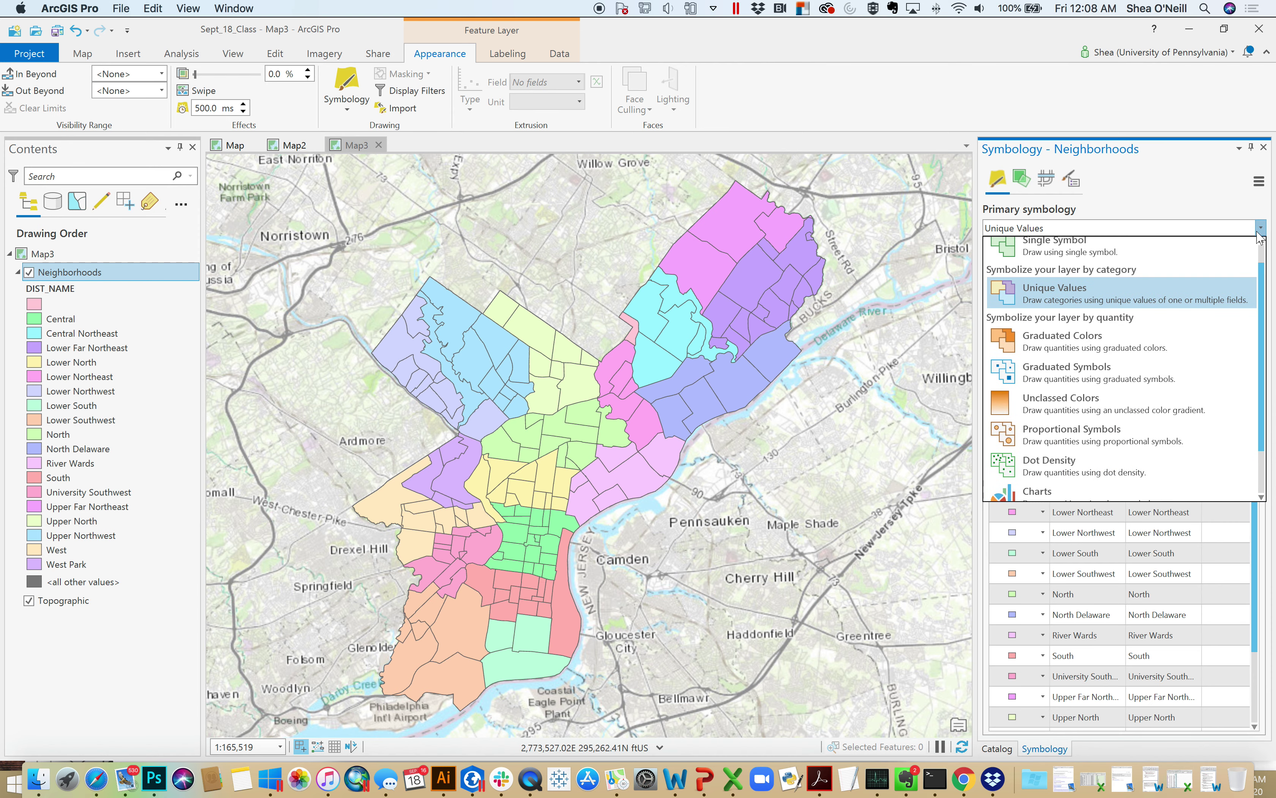
{"action": "left_click", "coordinate": [1105, 363]}
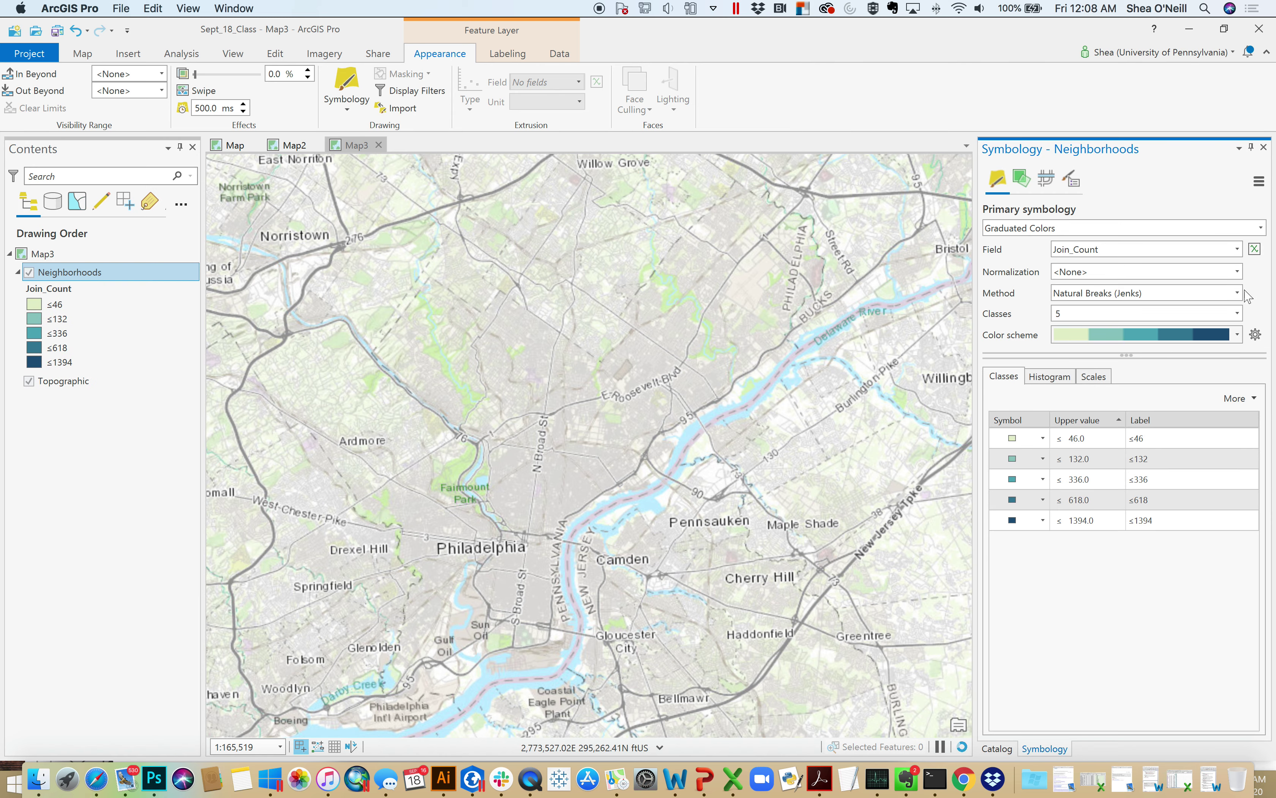
{"action": "left_click", "coordinate": [1237, 249]}
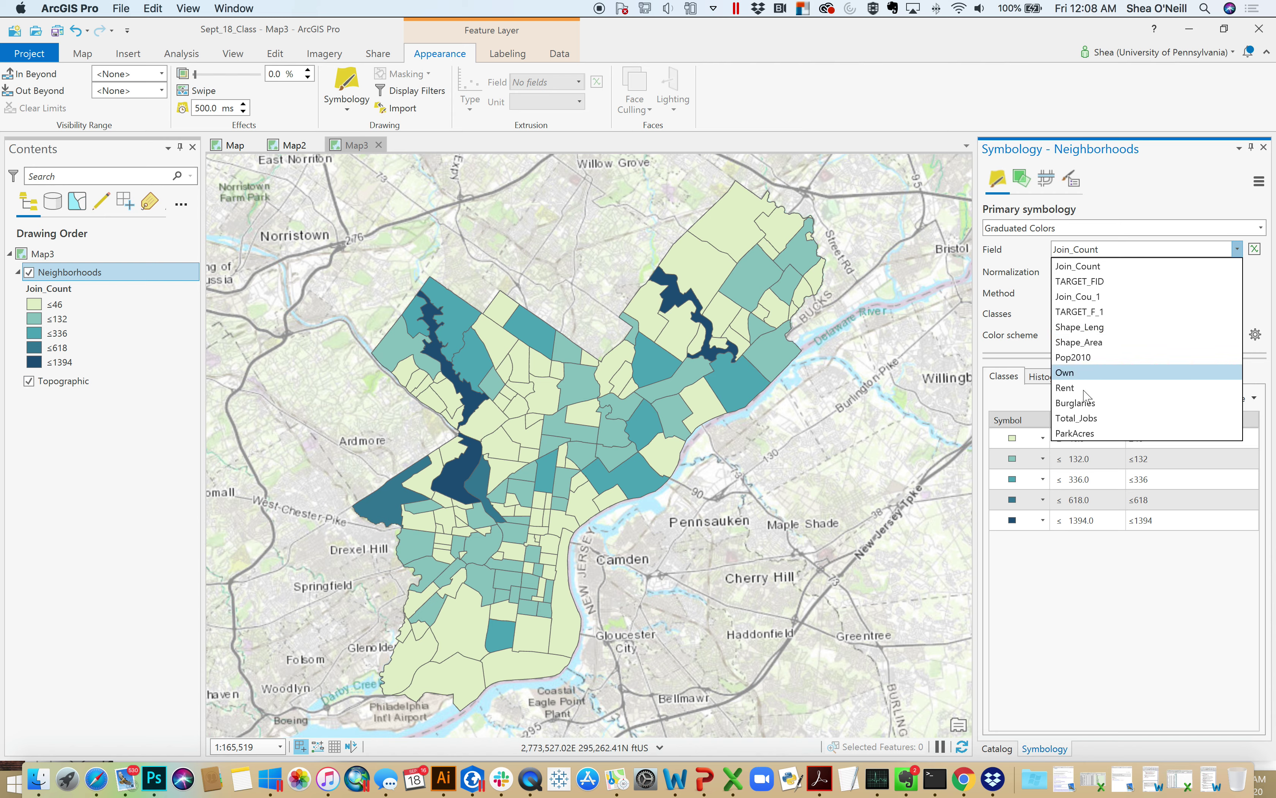
{"action": "left_click", "coordinate": [1080, 406]}
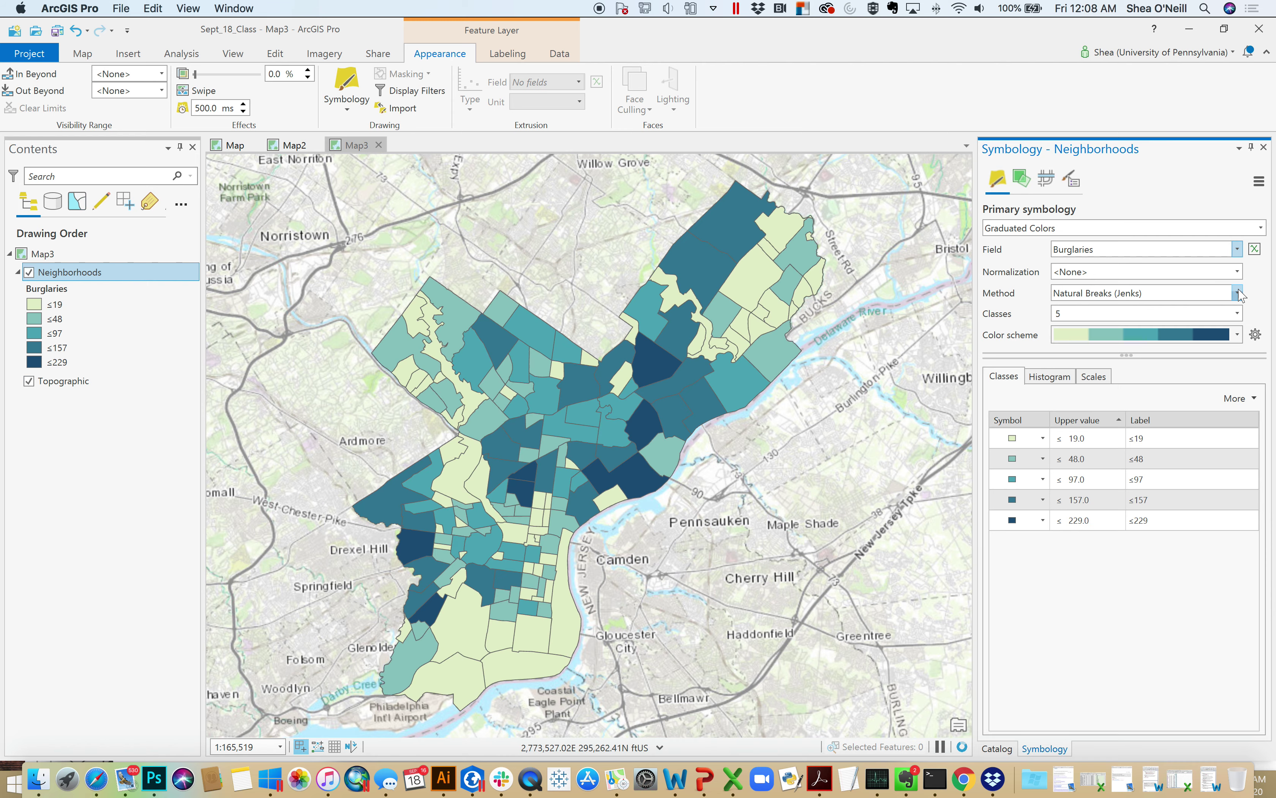
Set the Burglaries classification method to Quantile and normalize the field by Pop2010.
{"action": "left_click", "coordinate": [1237, 293]}
{"action": "key", "text": "Escape"}
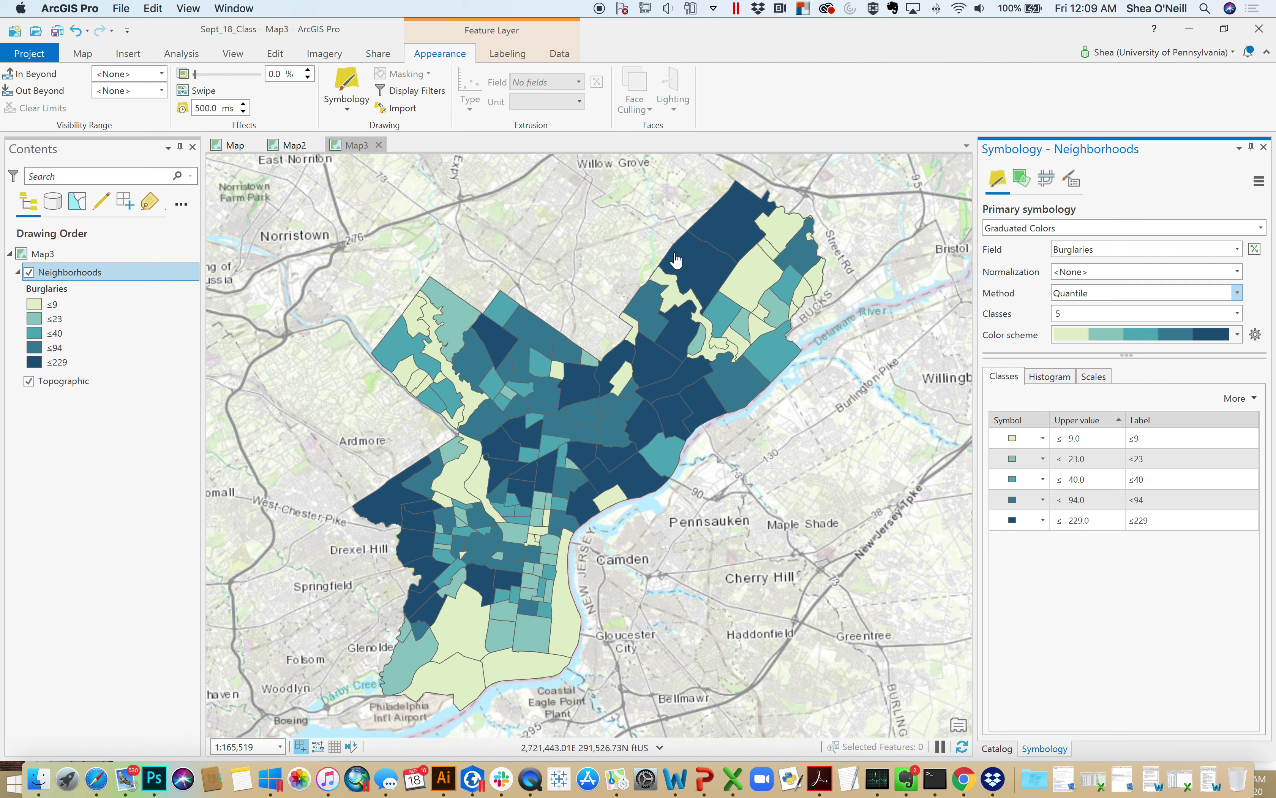
{"action": "left_click", "coordinate": [1068, 522]}
{"action": "left_click", "coordinate": [1237, 272]}
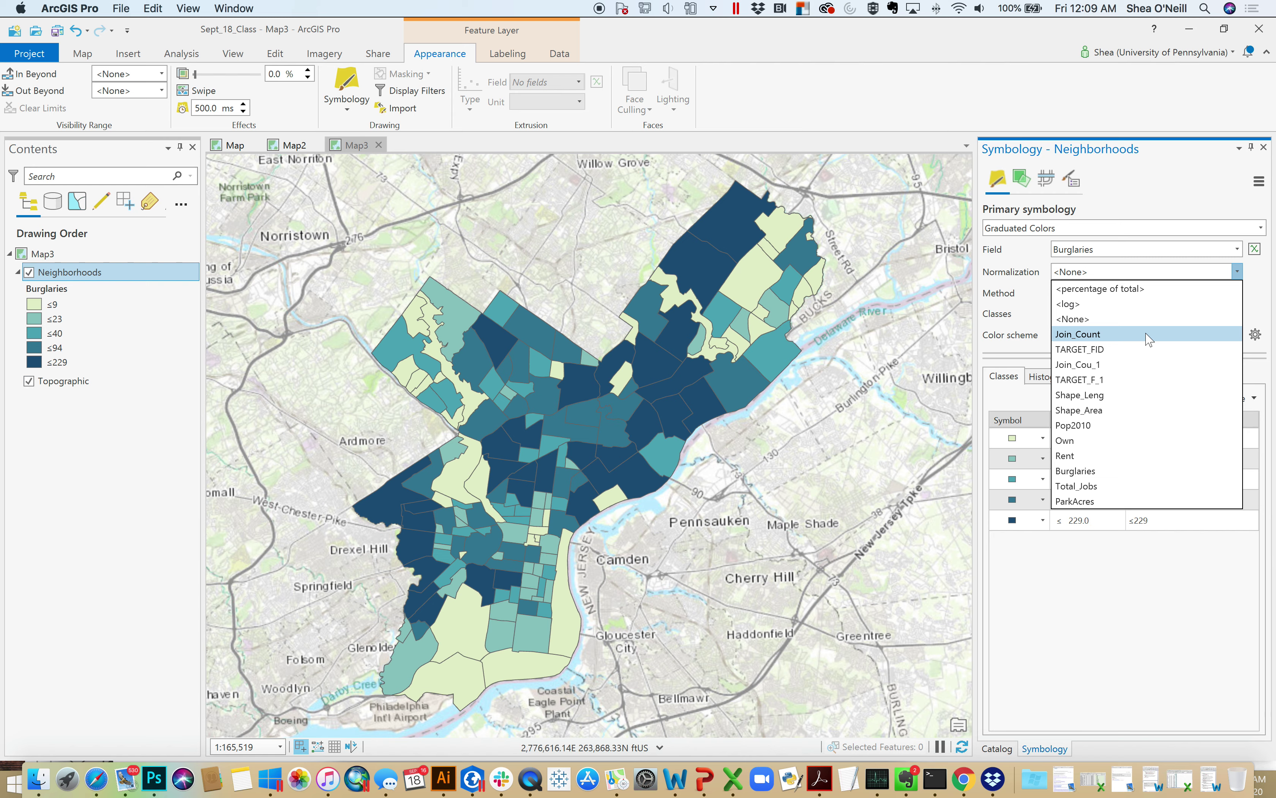
{"action": "left_click", "coordinate": [1086, 431]}
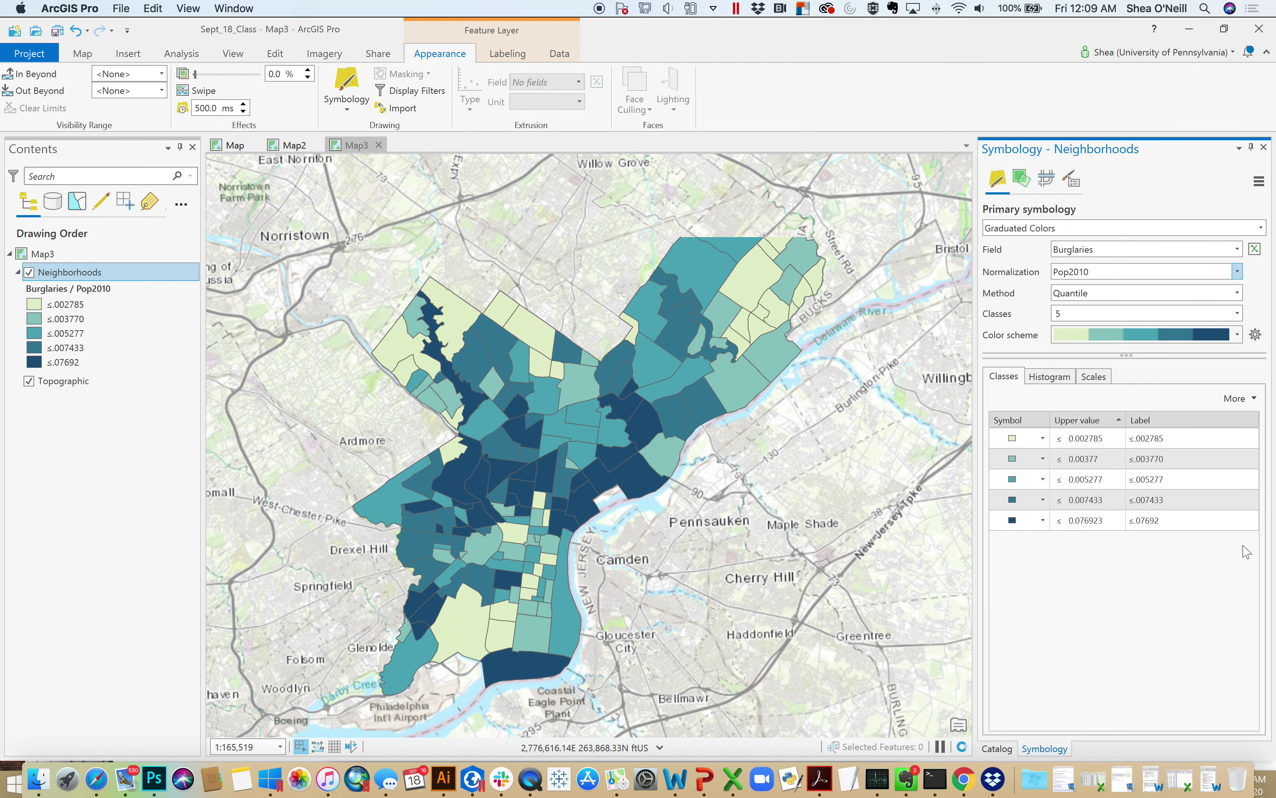
{"action": "left_click", "coordinate": [1083, 525]}
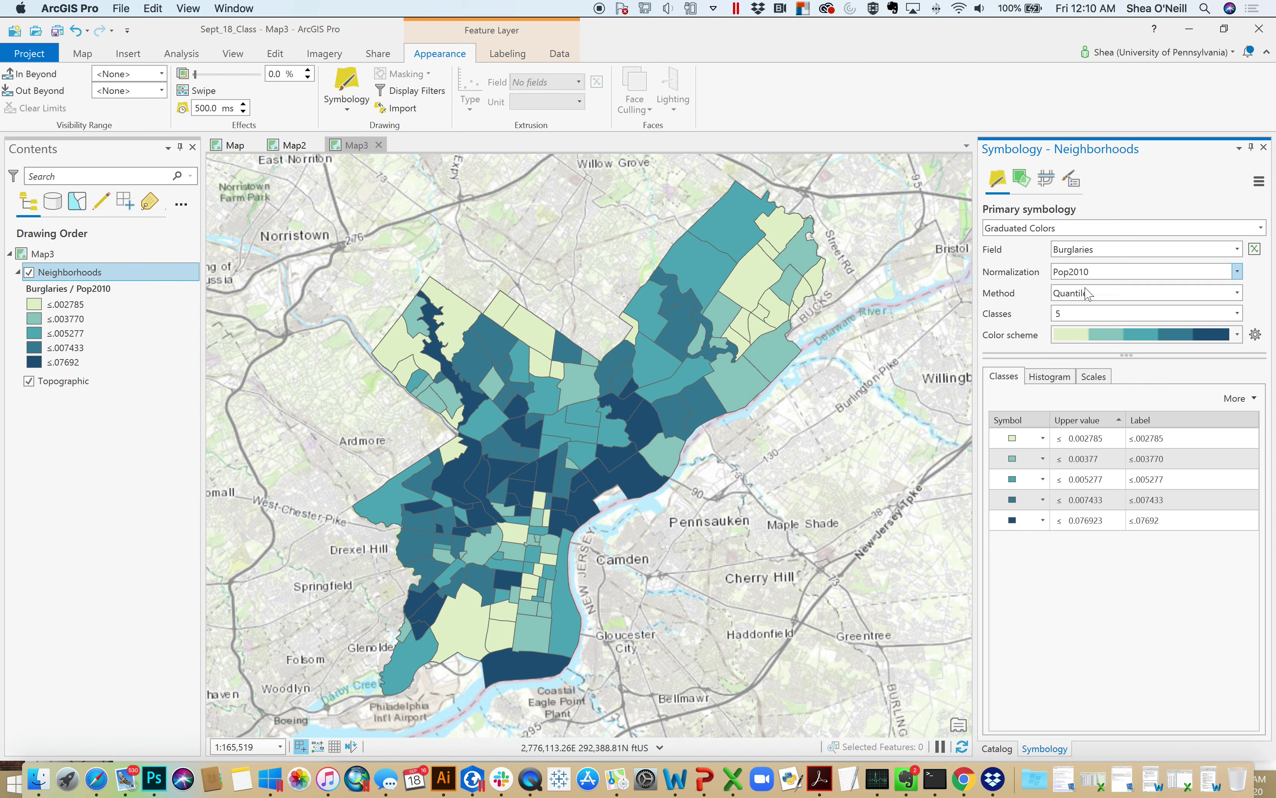
Switch the Neighborhoods symbology to Graduated Symbols based on the Burglaries field.
{"action": "left_click", "coordinate": [1260, 228]}
{"action": "scroll", "coordinate": [1207, 257], "scroll_direction": "up", "scroll_amount": 1}
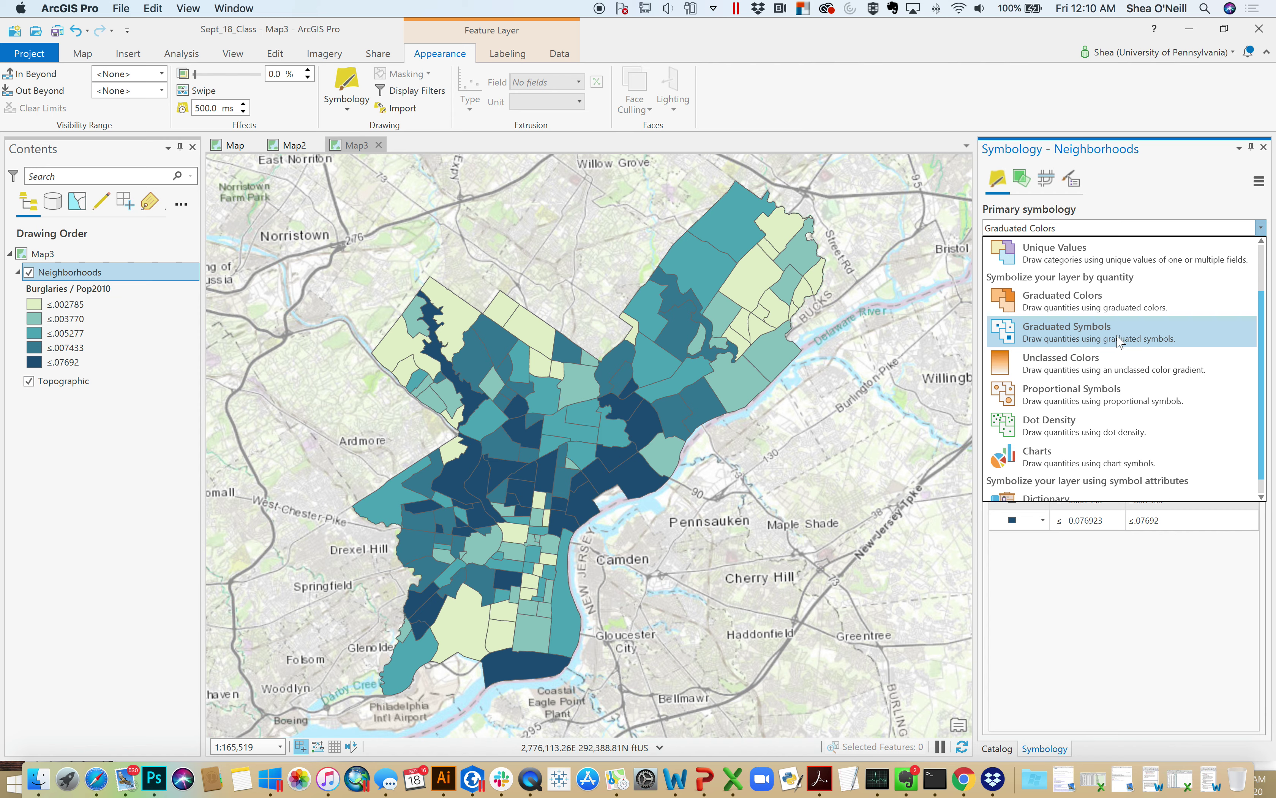
{"action": "left_click", "coordinate": [1066, 340]}
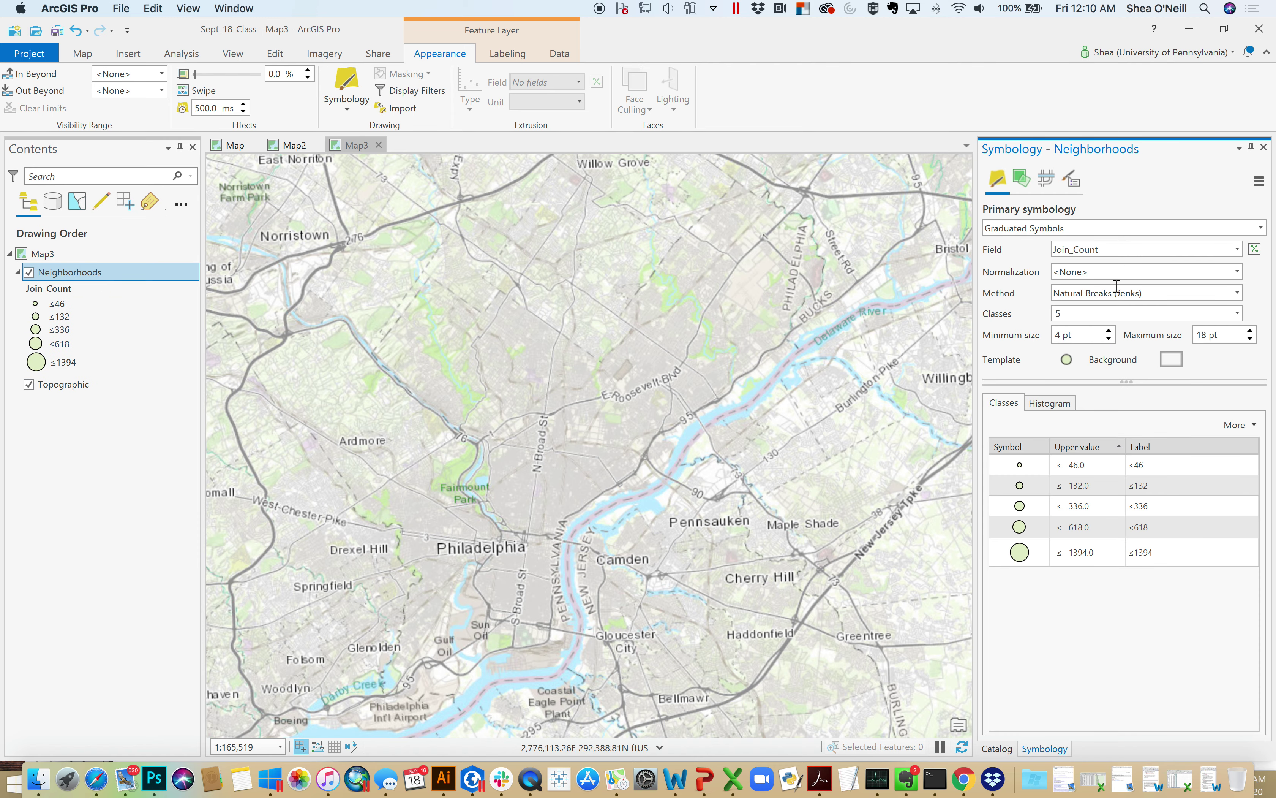
{"action": "left_click", "coordinate": [1237, 250]}
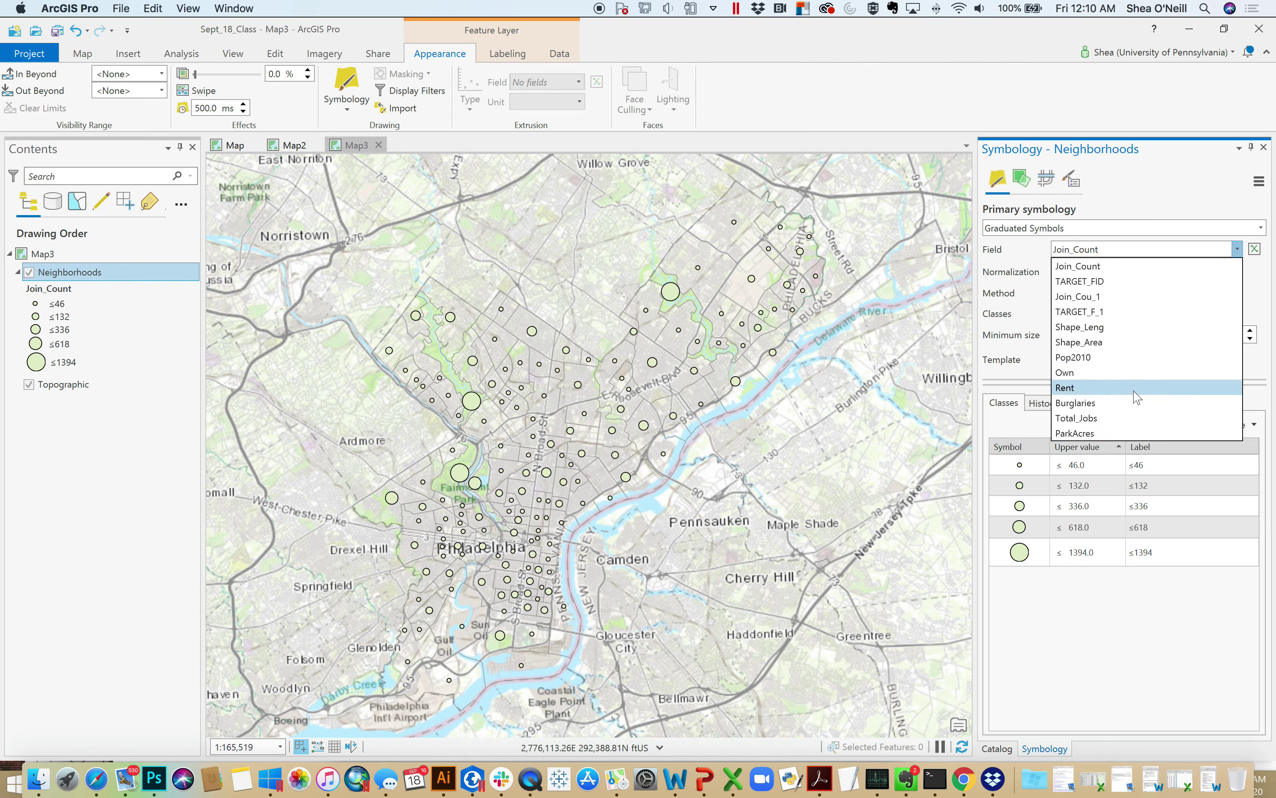
{"action": "left_click", "coordinate": [1125, 404]}
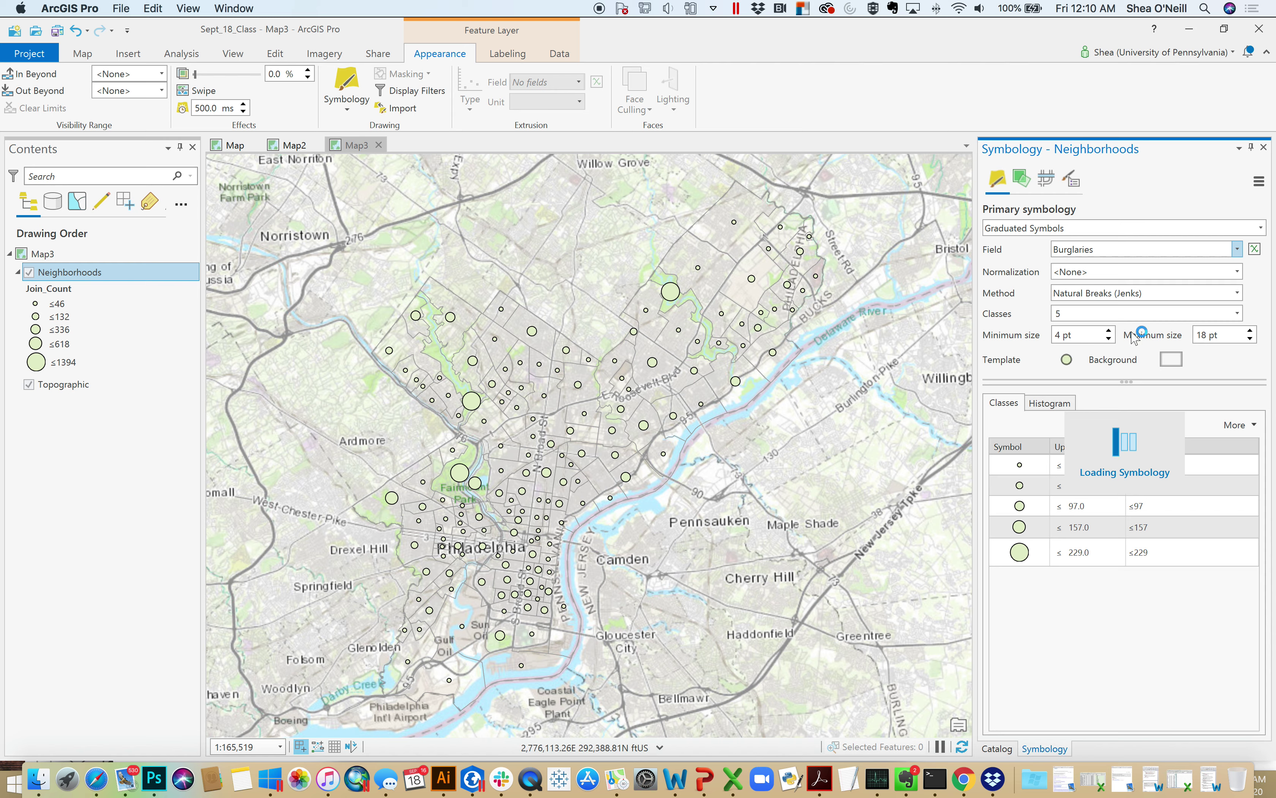
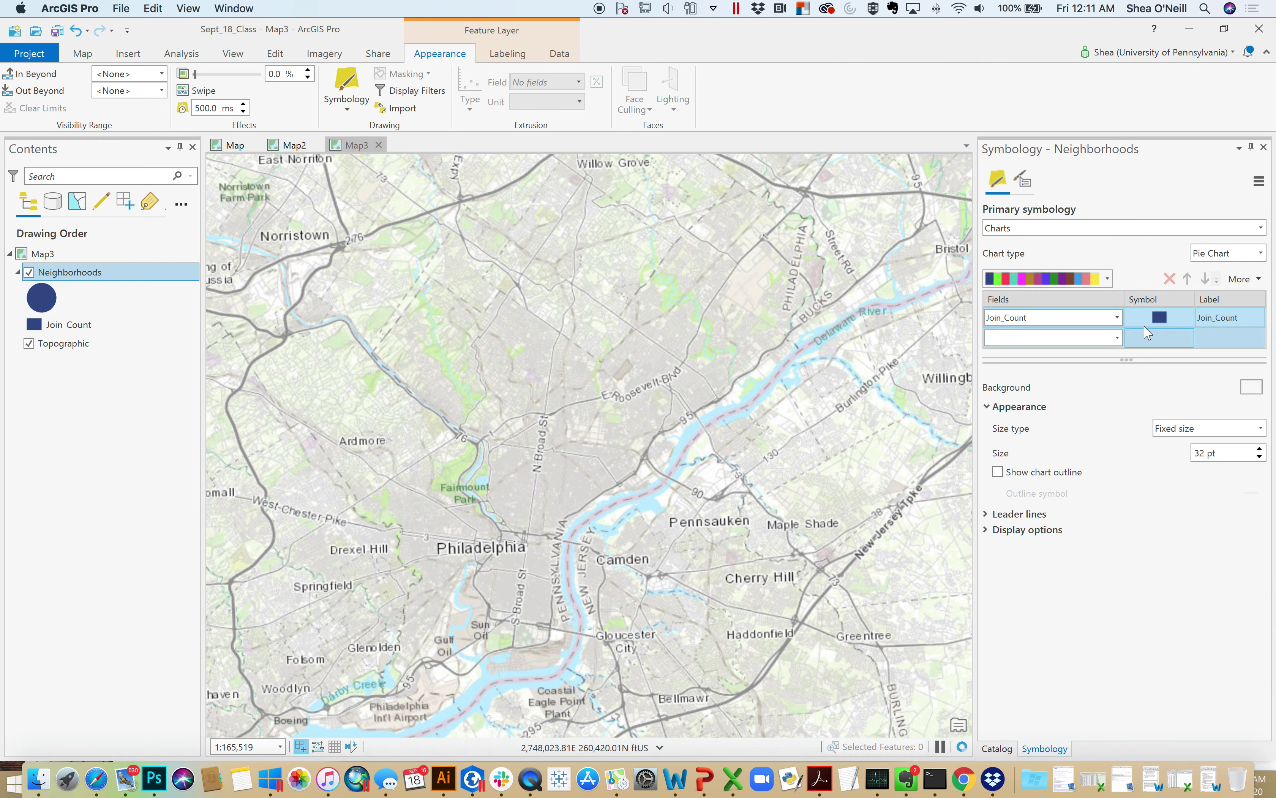
Set the neighborhood pie charts to compare the Own and Rent fields.
{"action": "left_click", "coordinate": [1117, 317]}
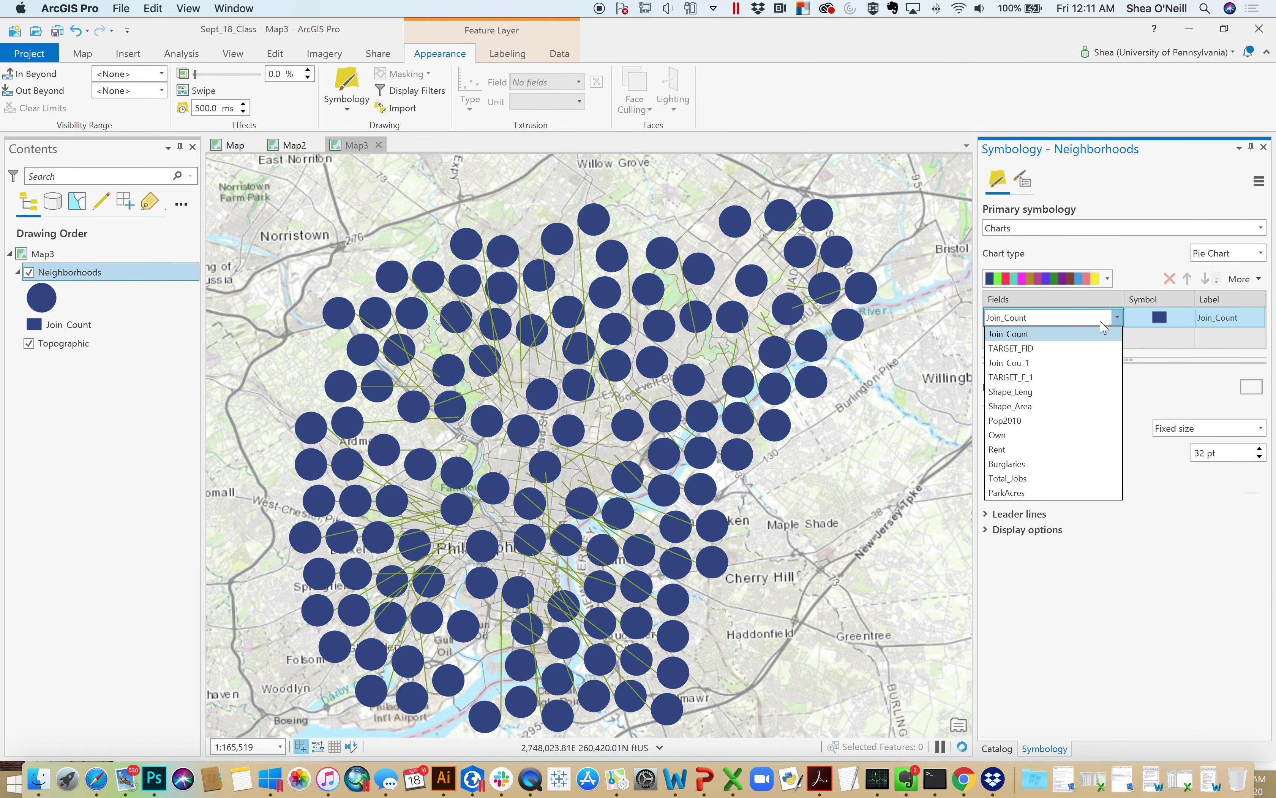
{"action": "left_click", "coordinate": [1017, 435]}
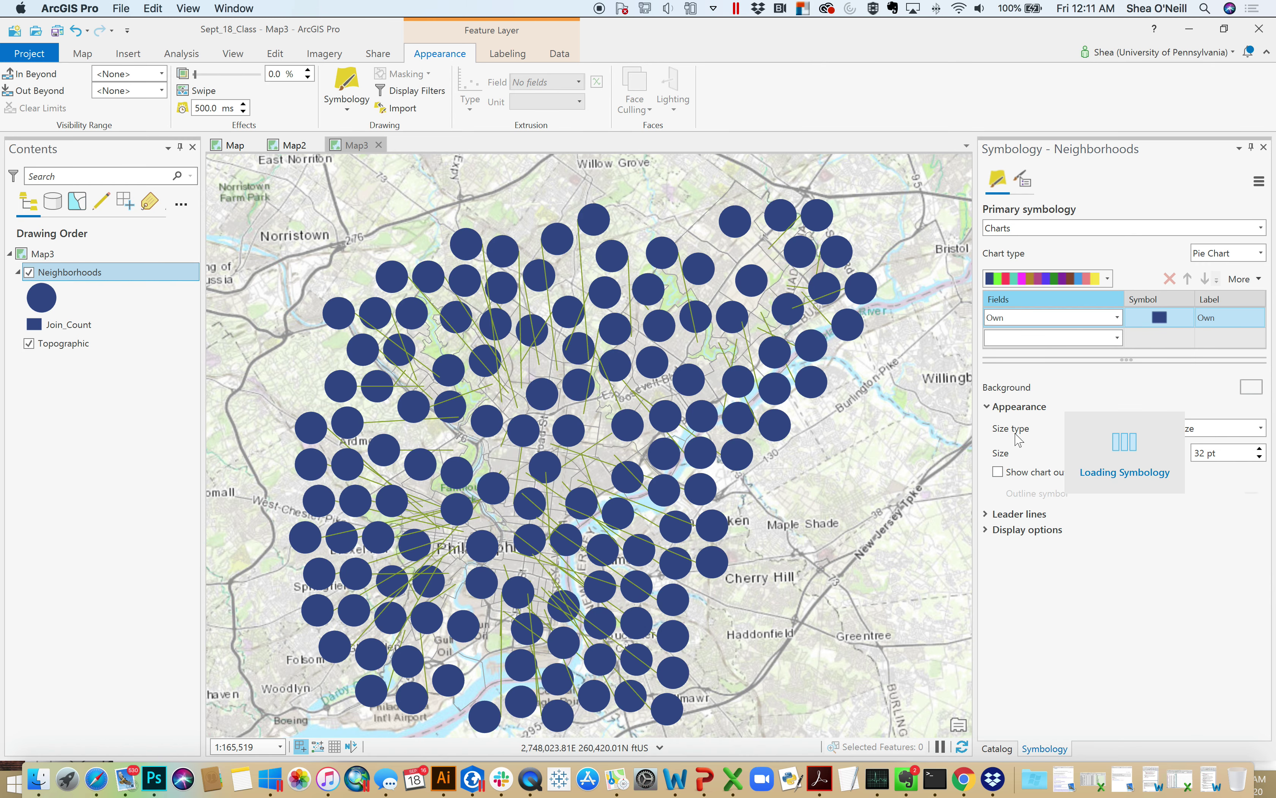
{"action": "left_click", "coordinate": [1121, 337]}
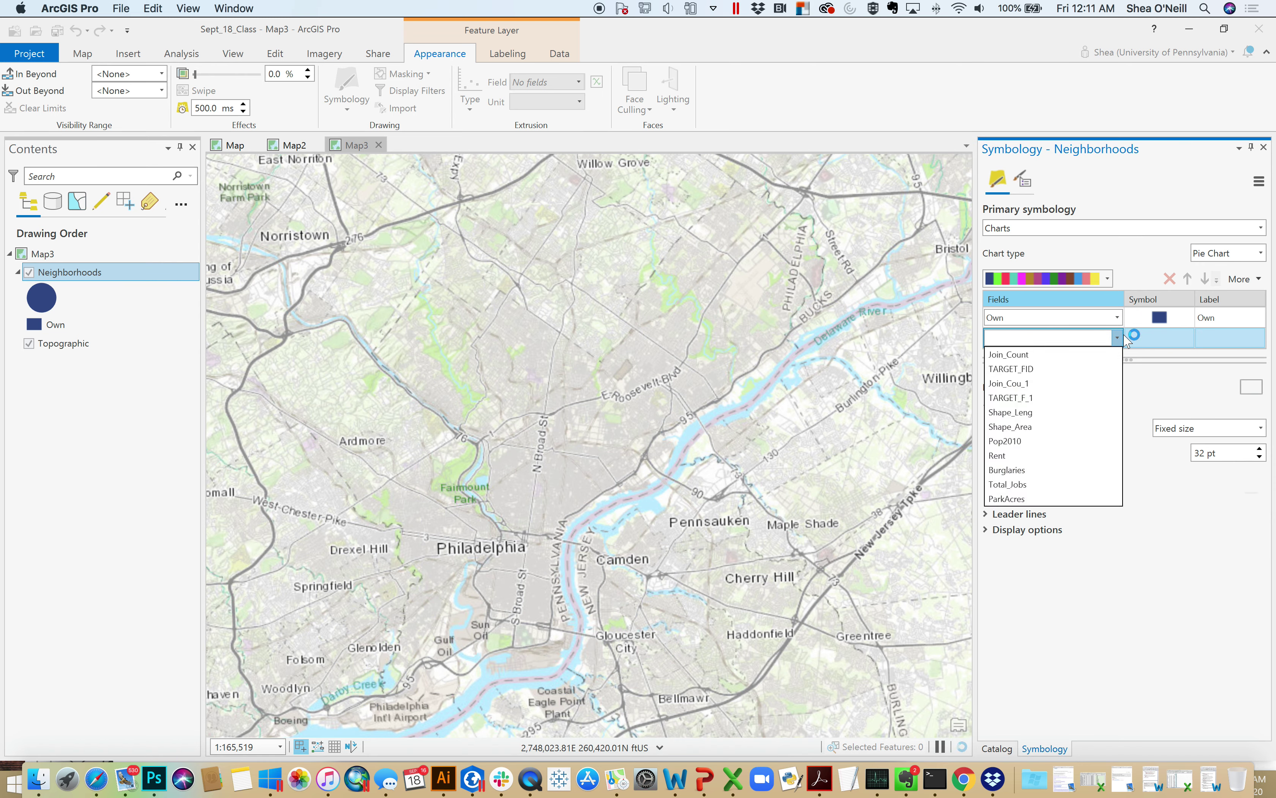
{"action": "left_click", "coordinate": [1022, 457]}
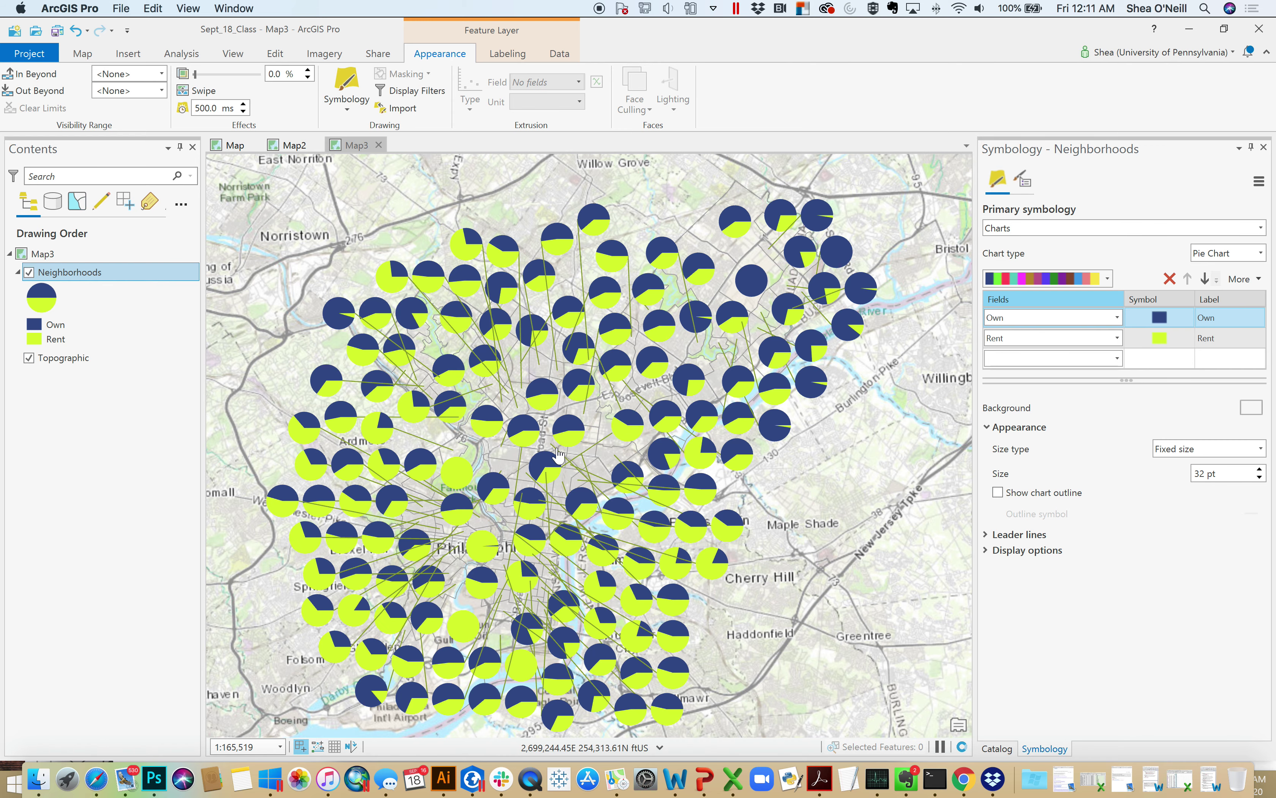
Set the pie charts' size type to Sum of selected fields.
{"action": "scroll", "coordinate": [555, 479], "scroll_direction": "up", "scroll_amount": 5}
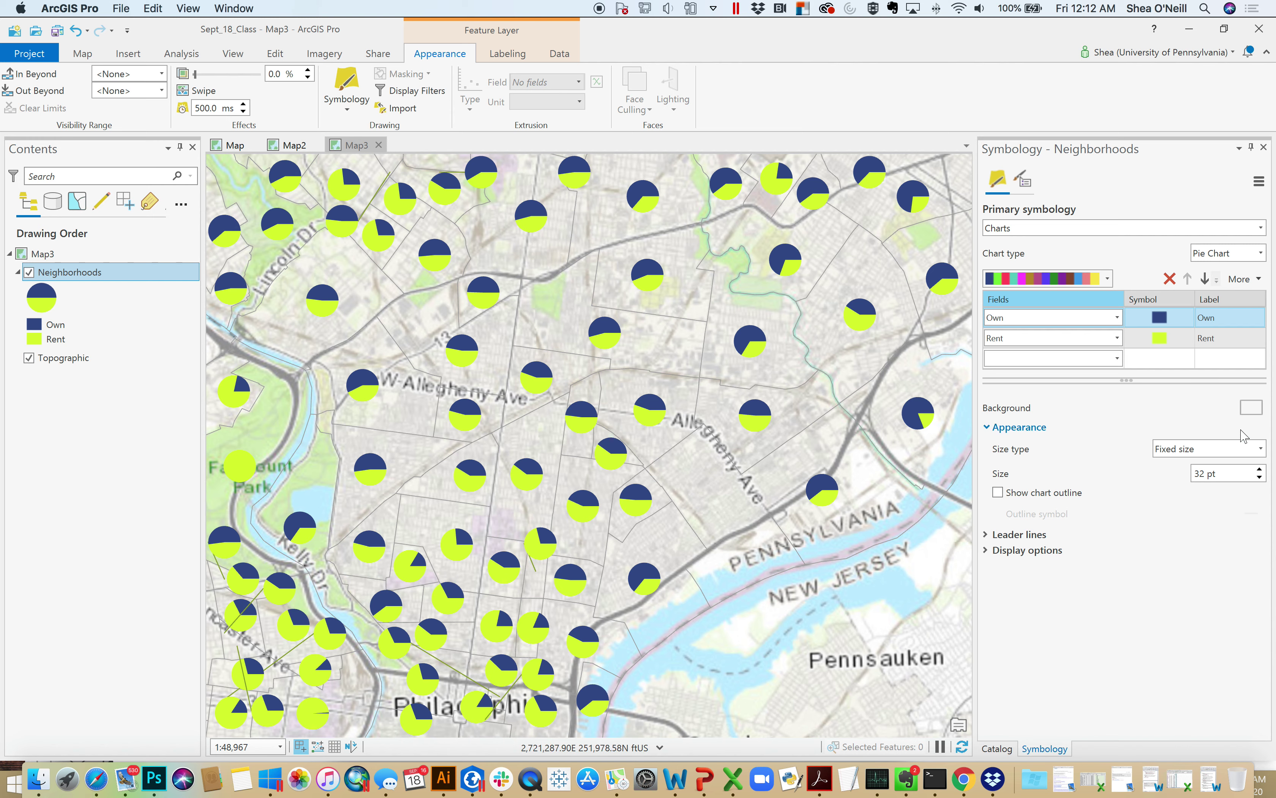
{"action": "left_click", "coordinate": [1259, 450]}
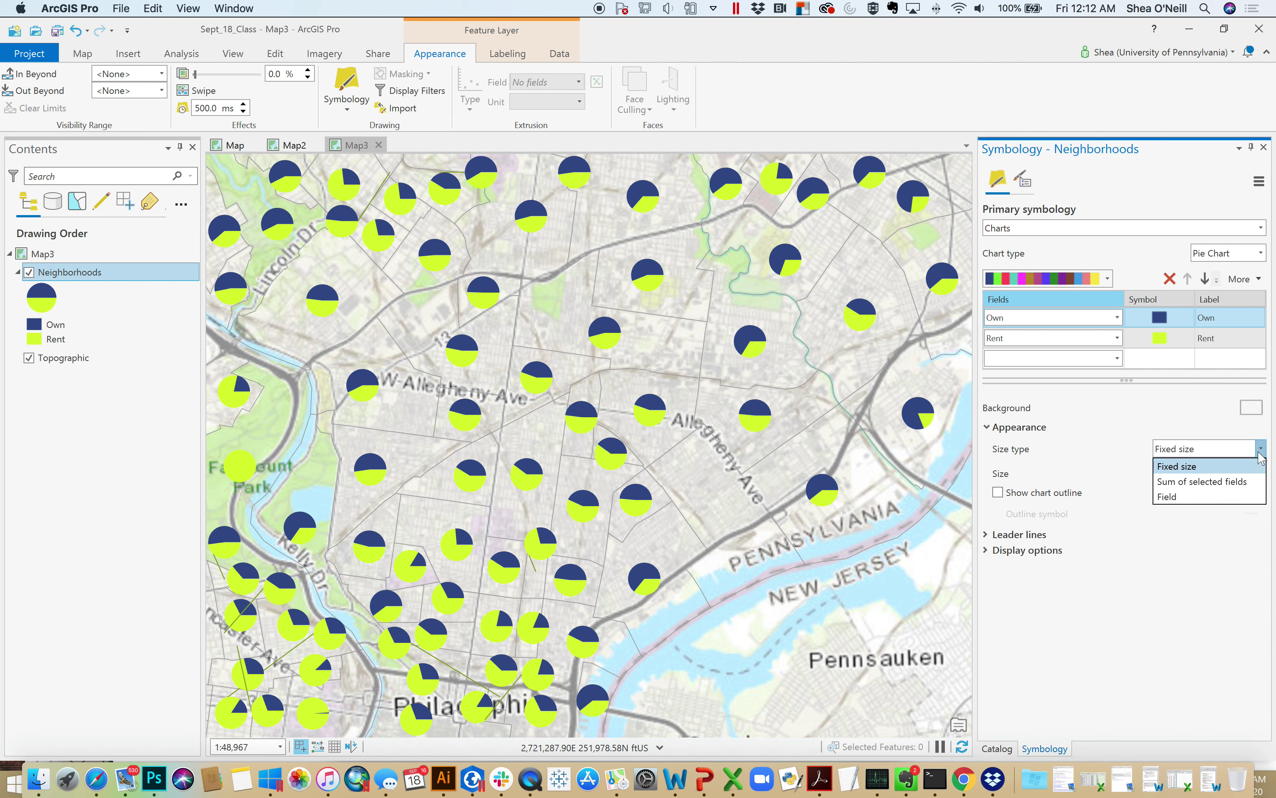
{"action": "left_click", "coordinate": [1220, 482]}
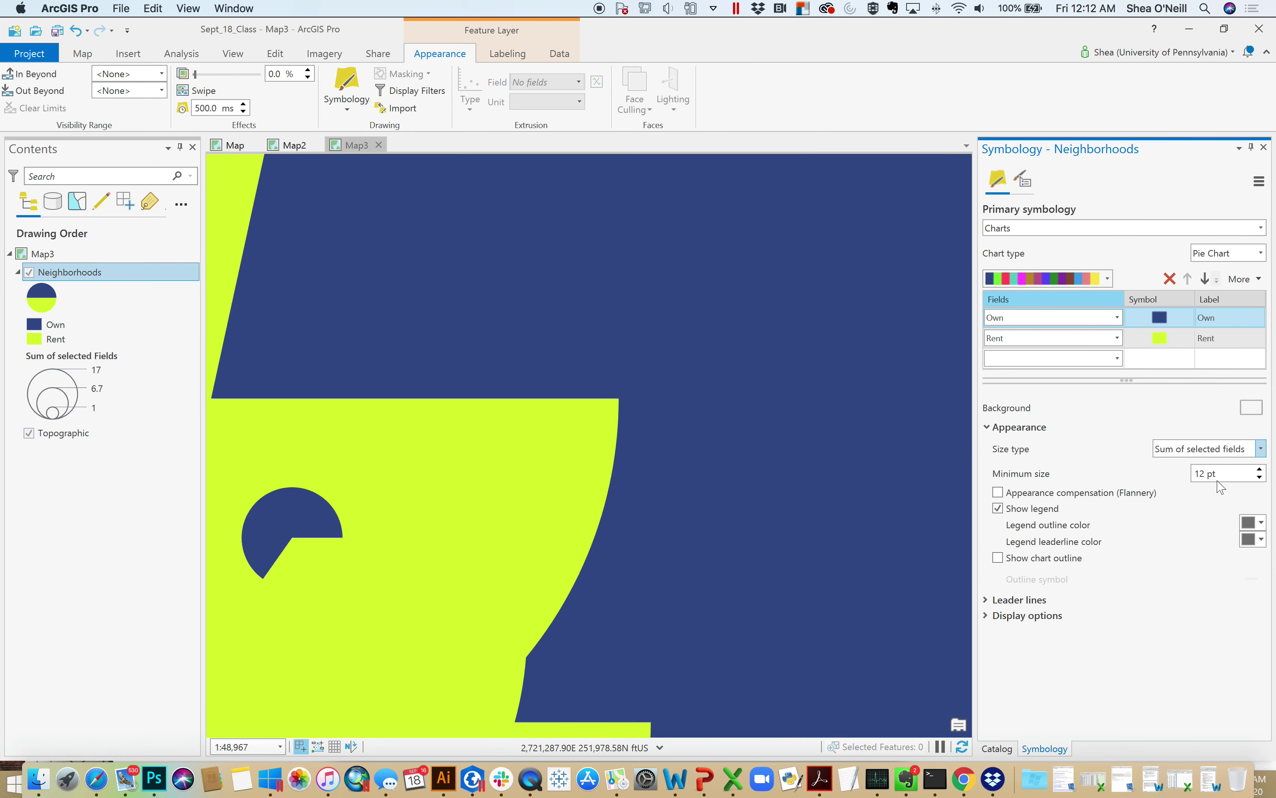
Turn on Flannery appearance compensation for the pie charts, and set their size type to Fixed size.
{"action": "left_click", "coordinate": [1065, 491]}
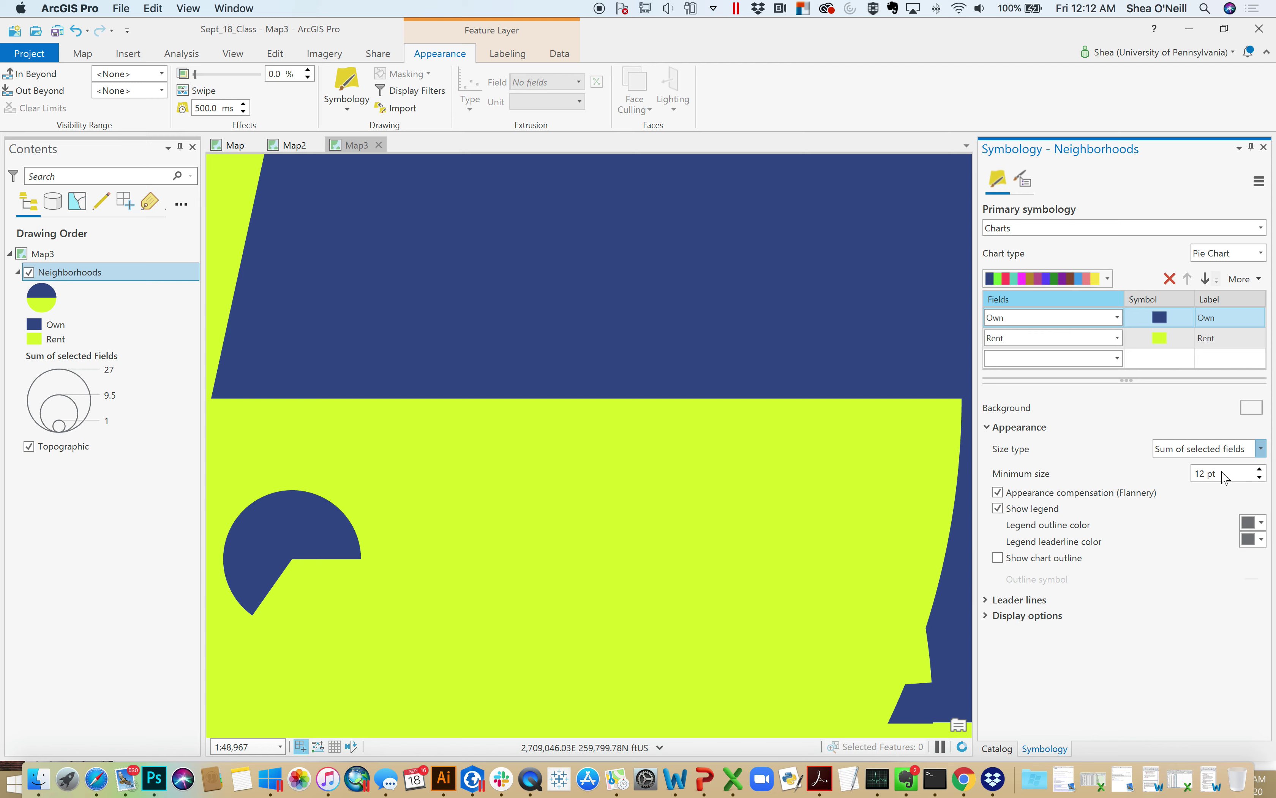
{"action": "left_click", "coordinate": [1218, 448]}
{"action": "left_click", "coordinate": [1218, 468]}
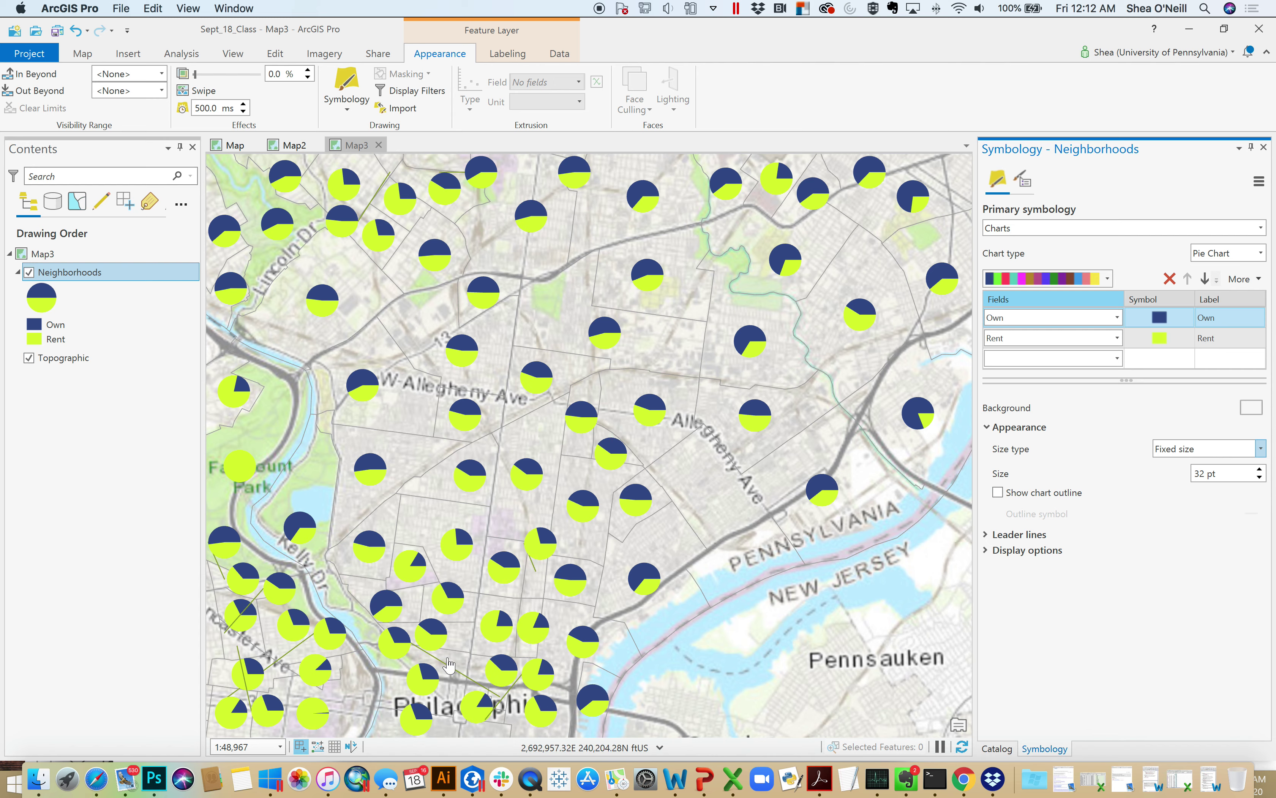
Switch the Neighborhoods layer's primary symbology from charts to Dot Density.
{"action": "left_click", "coordinate": [1262, 228]}
{"action": "scroll", "coordinate": [1107, 369], "scroll_direction": "up", "scroll_amount": 1}
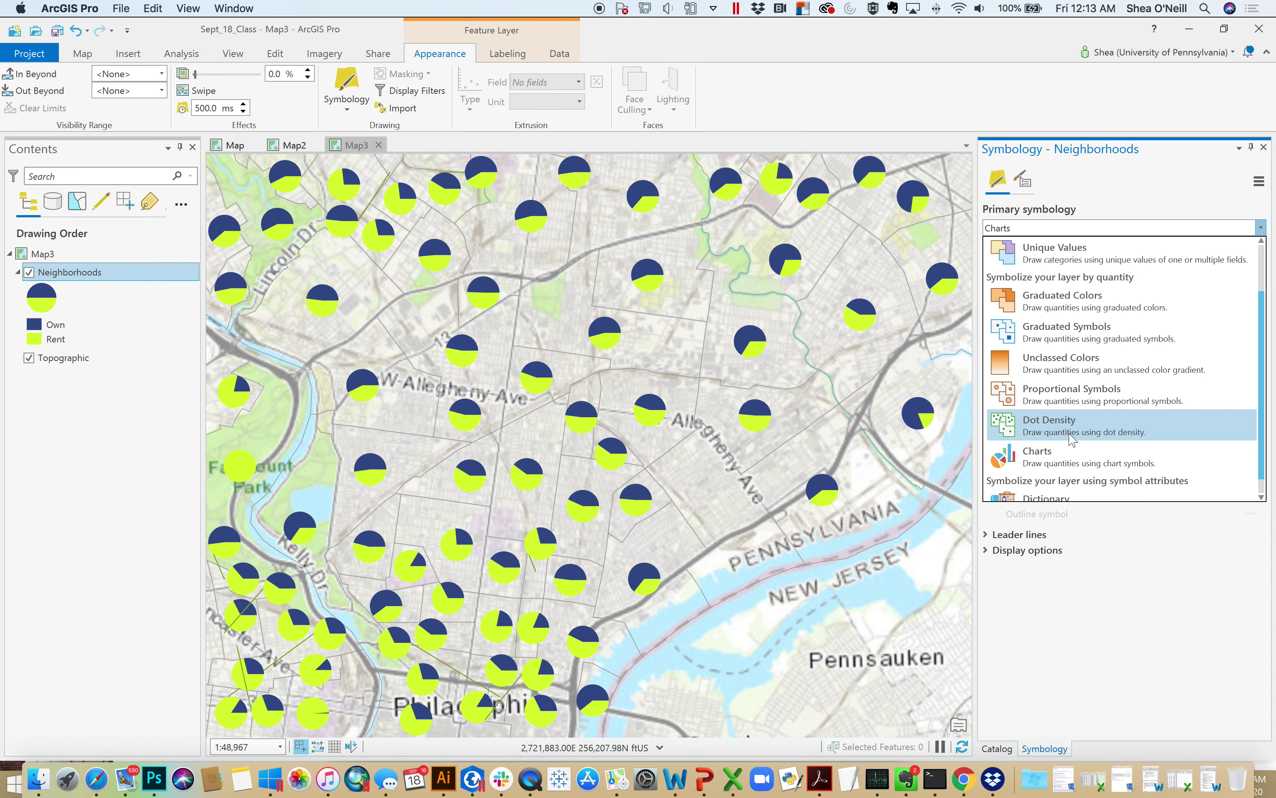
{"action": "left_click", "coordinate": [1071, 438]}
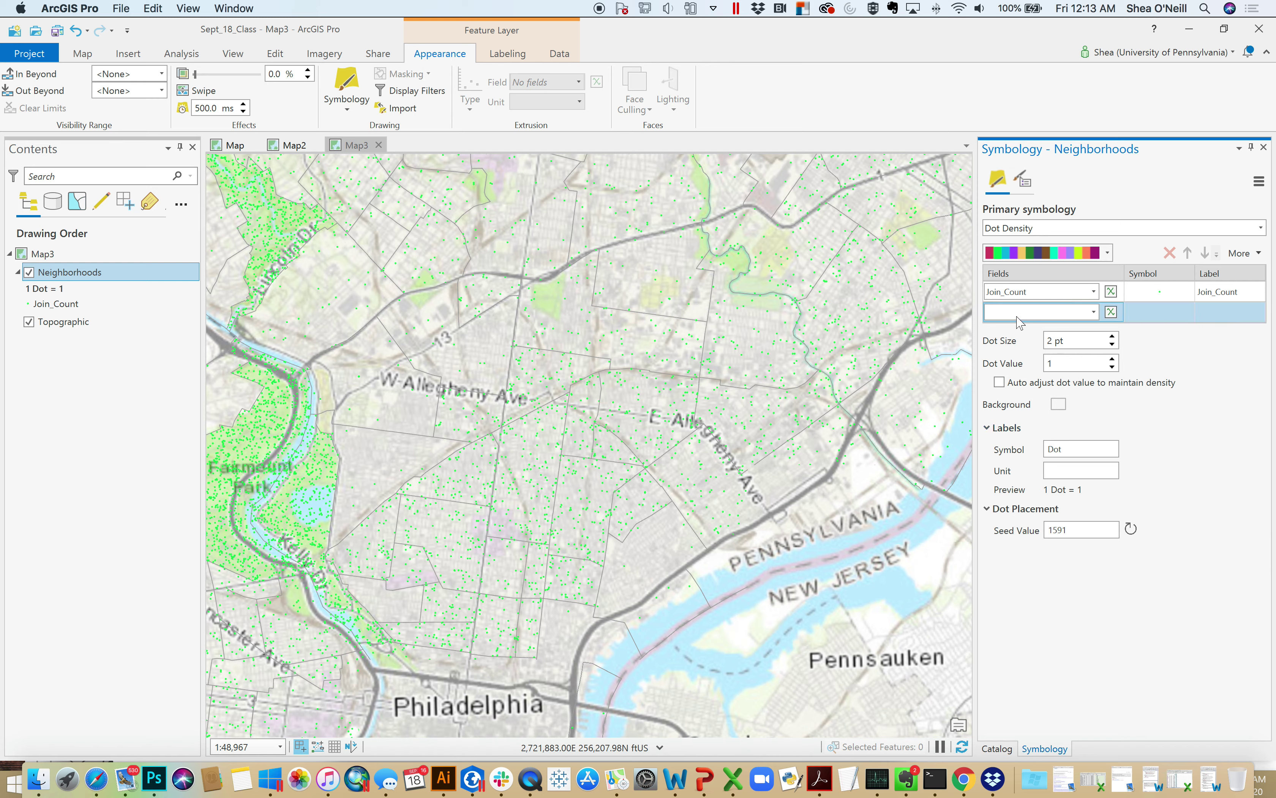
Set the dot density fields to Own and Rent.
{"action": "left_click", "coordinate": [1094, 292]}
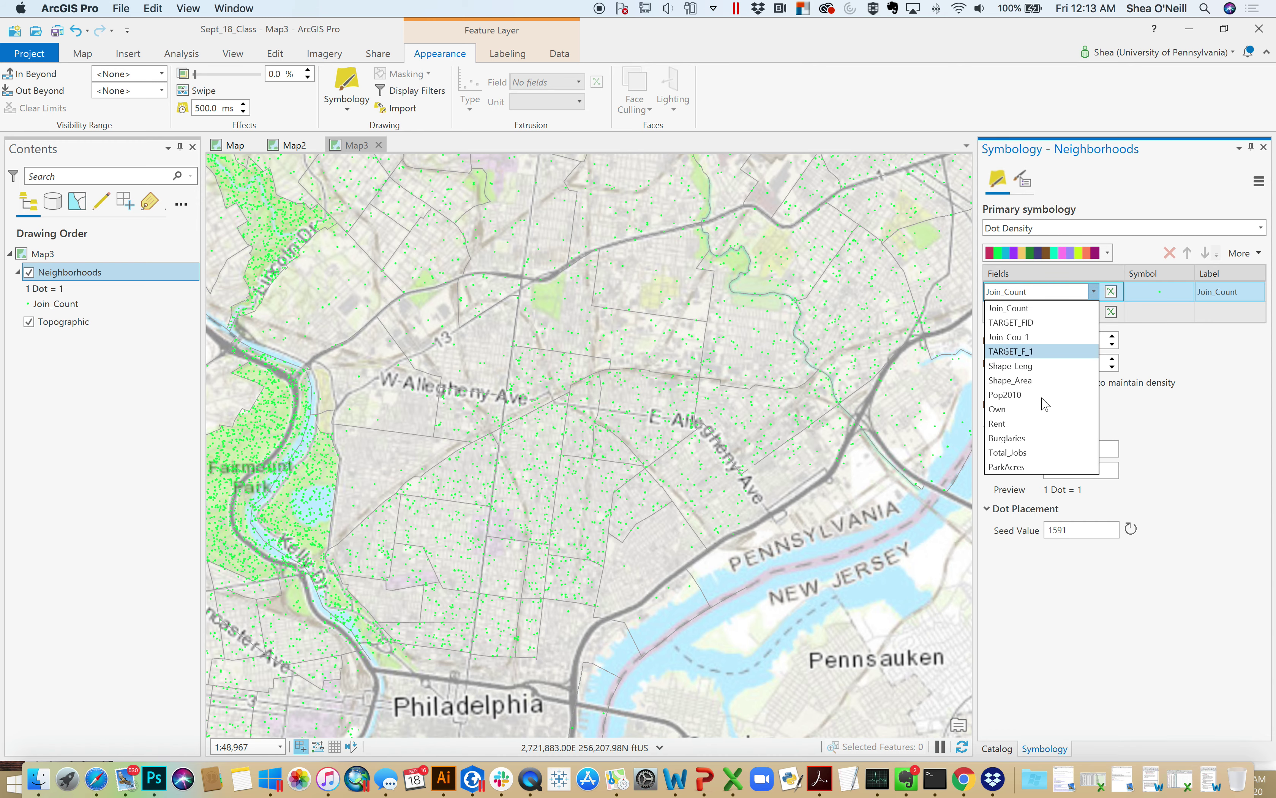
{"action": "left_click", "coordinate": [1034, 409]}
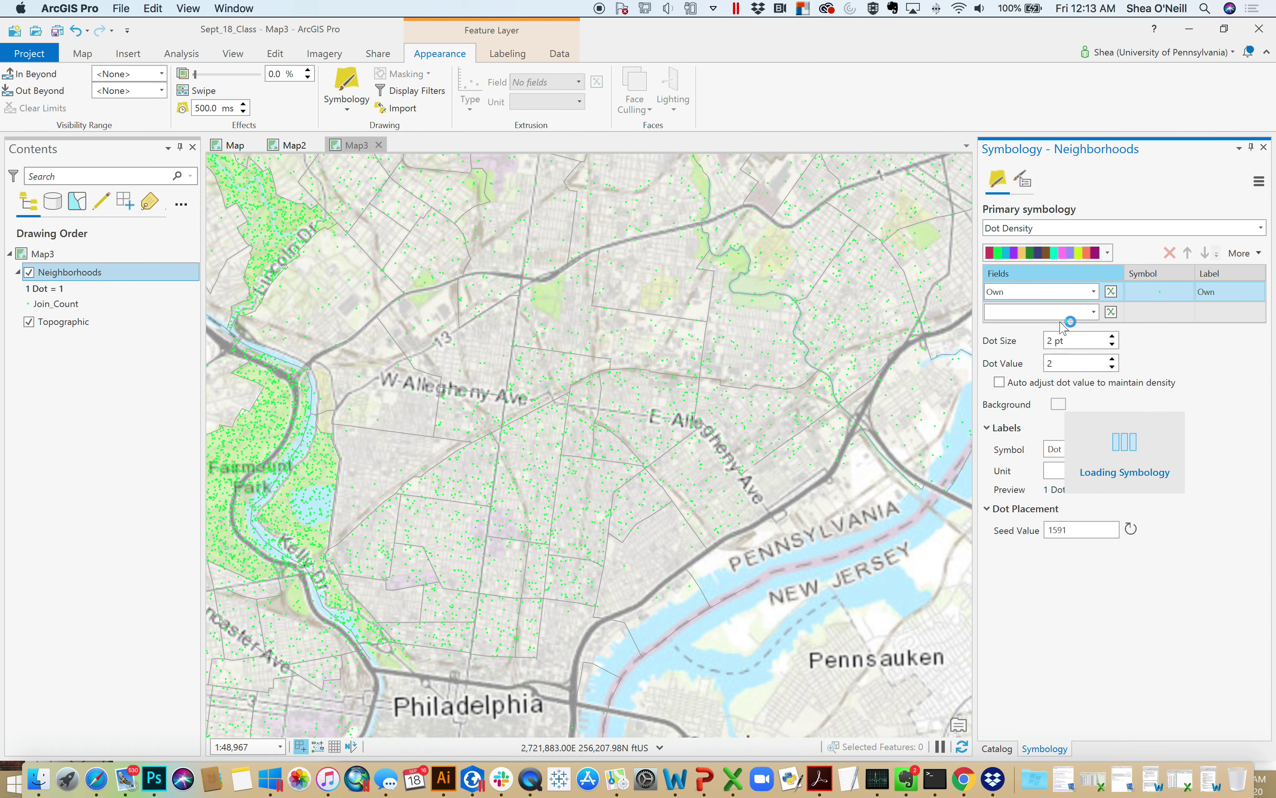
{"action": "left_click", "coordinate": [1093, 312]}
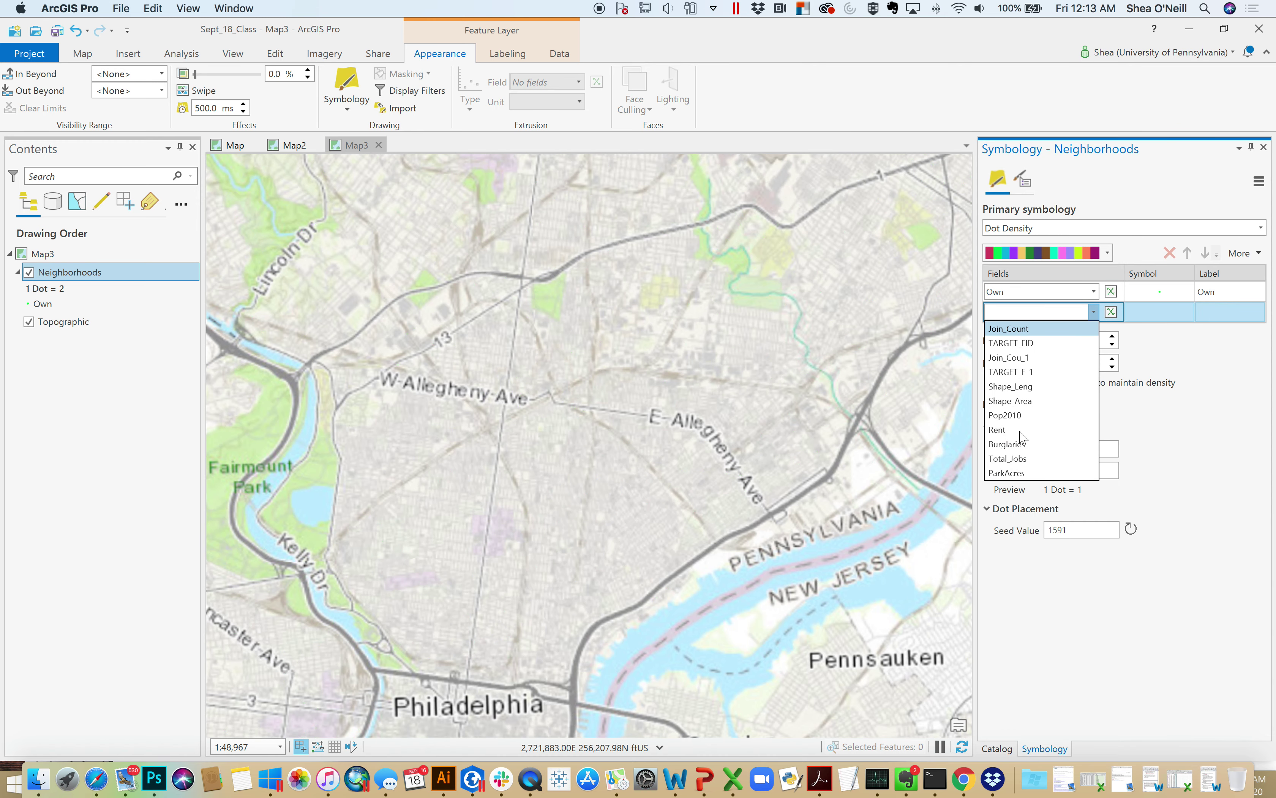
{"action": "left_click", "coordinate": [999, 434]}
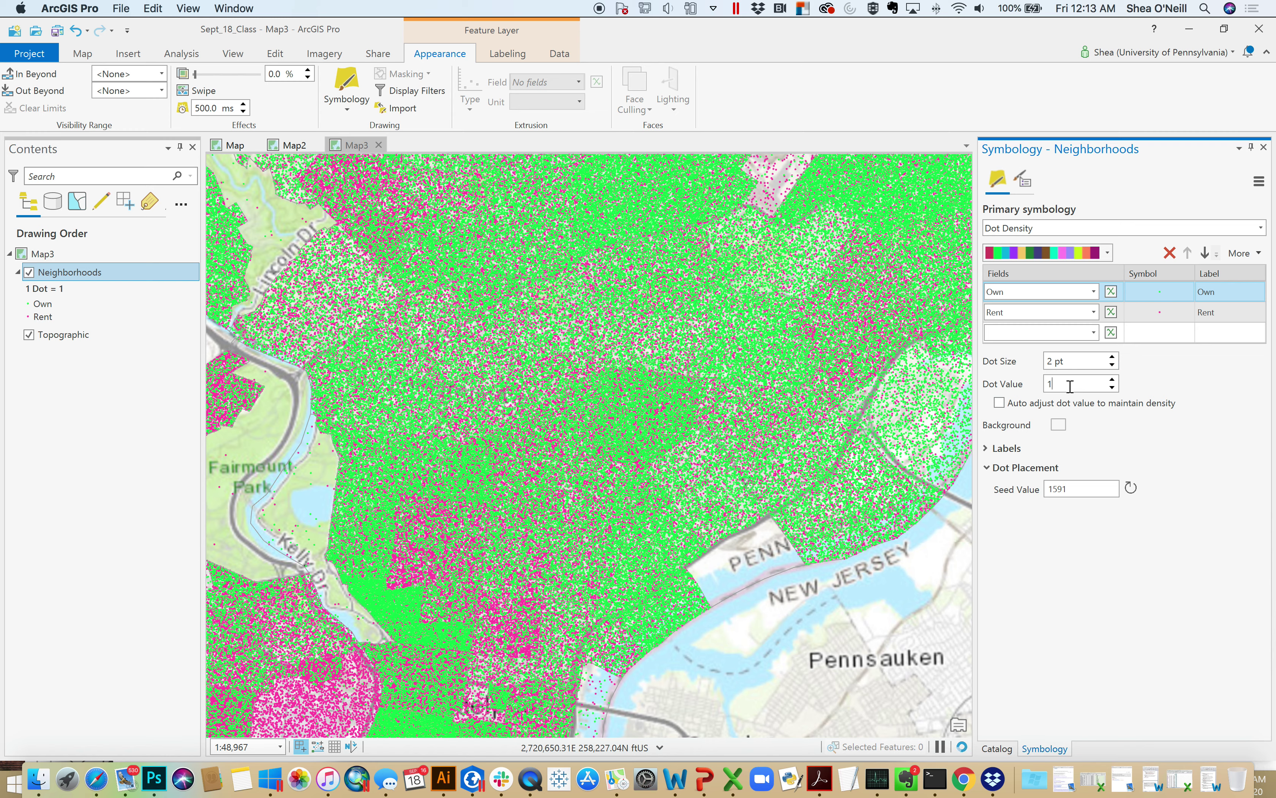
Set the dot value to 10 and recolor the Own dots bright light blue.
{"action": "type", "text": "0"}
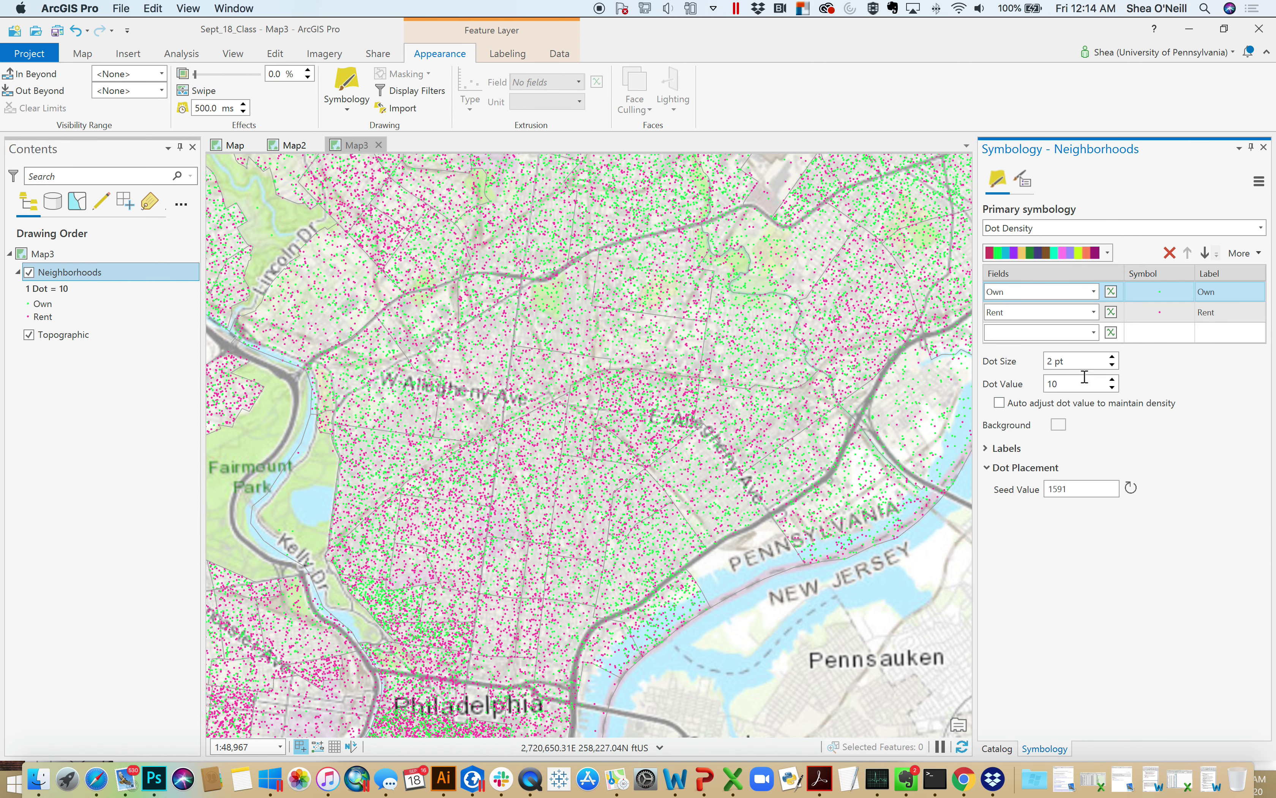
{"action": "left_click", "coordinate": [1159, 299]}
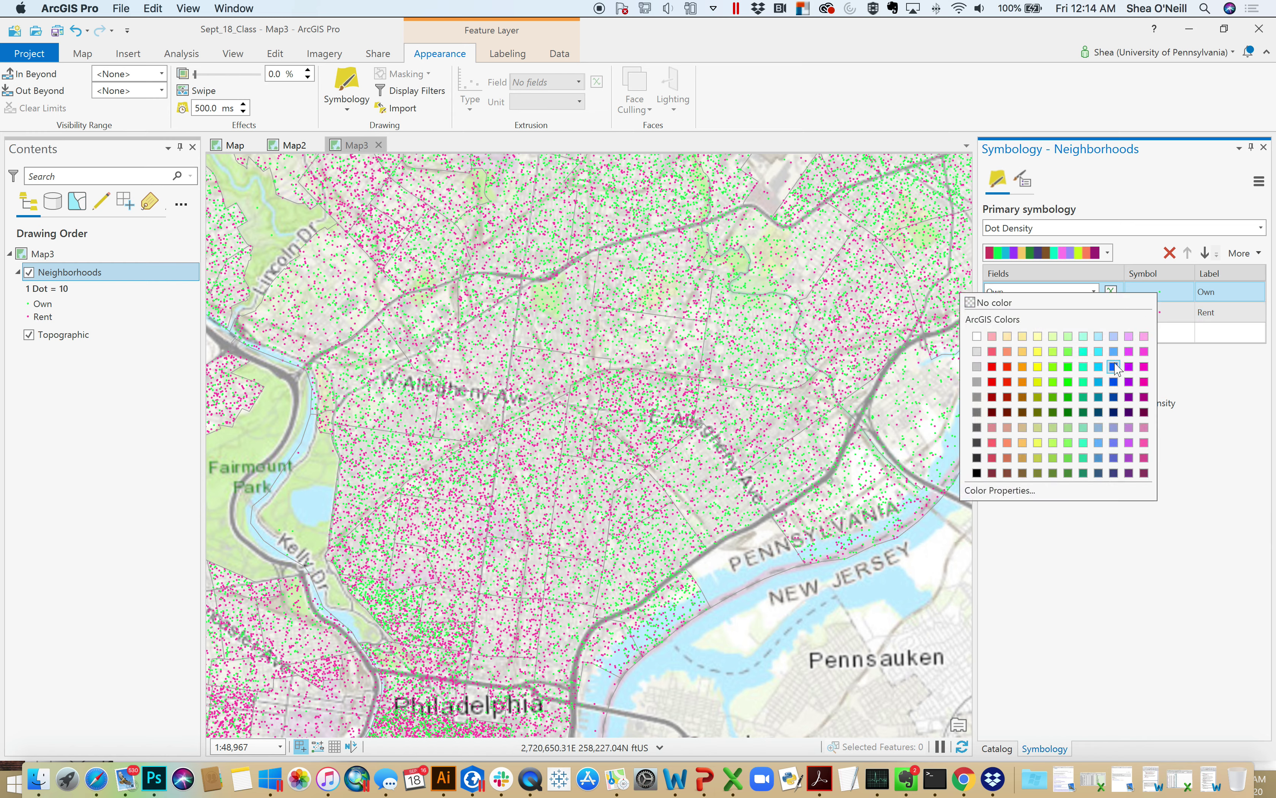
{"action": "left_click", "coordinate": [1099, 366]}
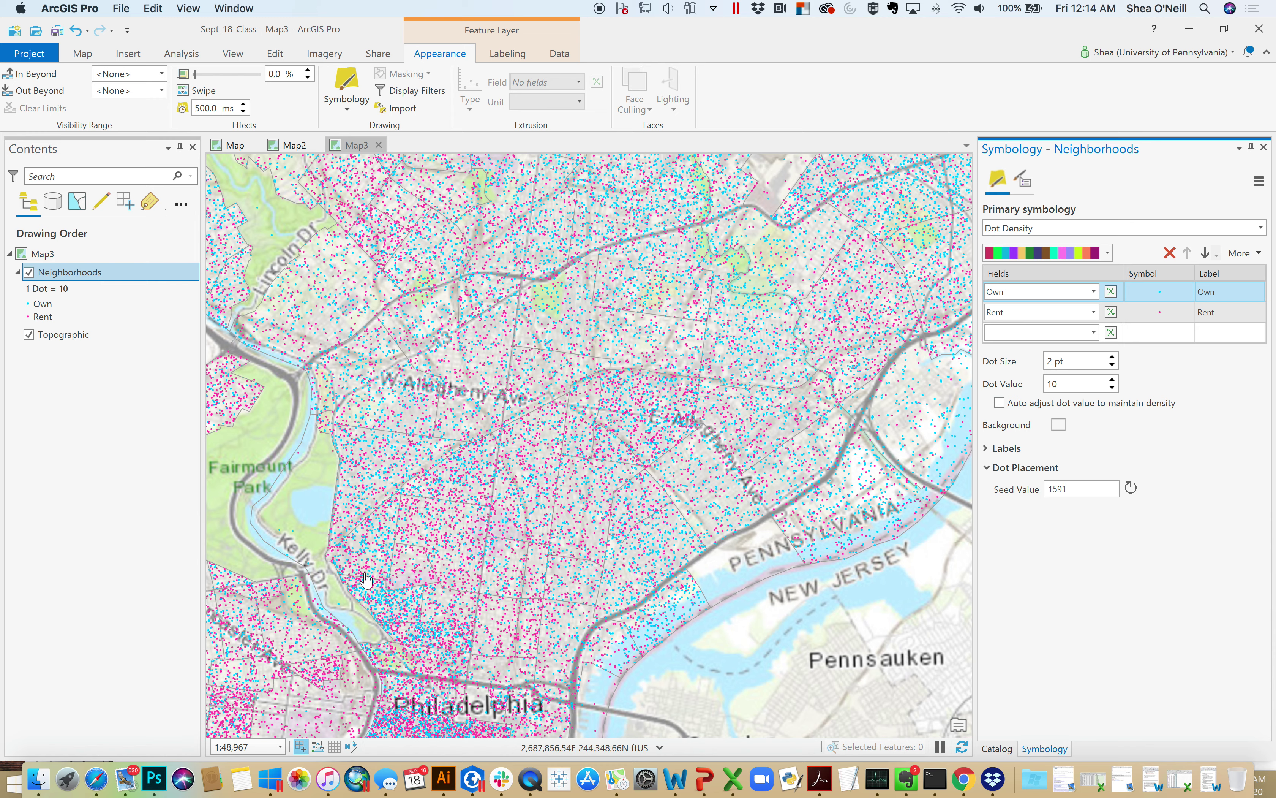
{"action": "left_click", "coordinate": [499, 640]}
{"action": "left_click_drag", "start_coordinate": [499, 641], "coordinate": [596, 328]}
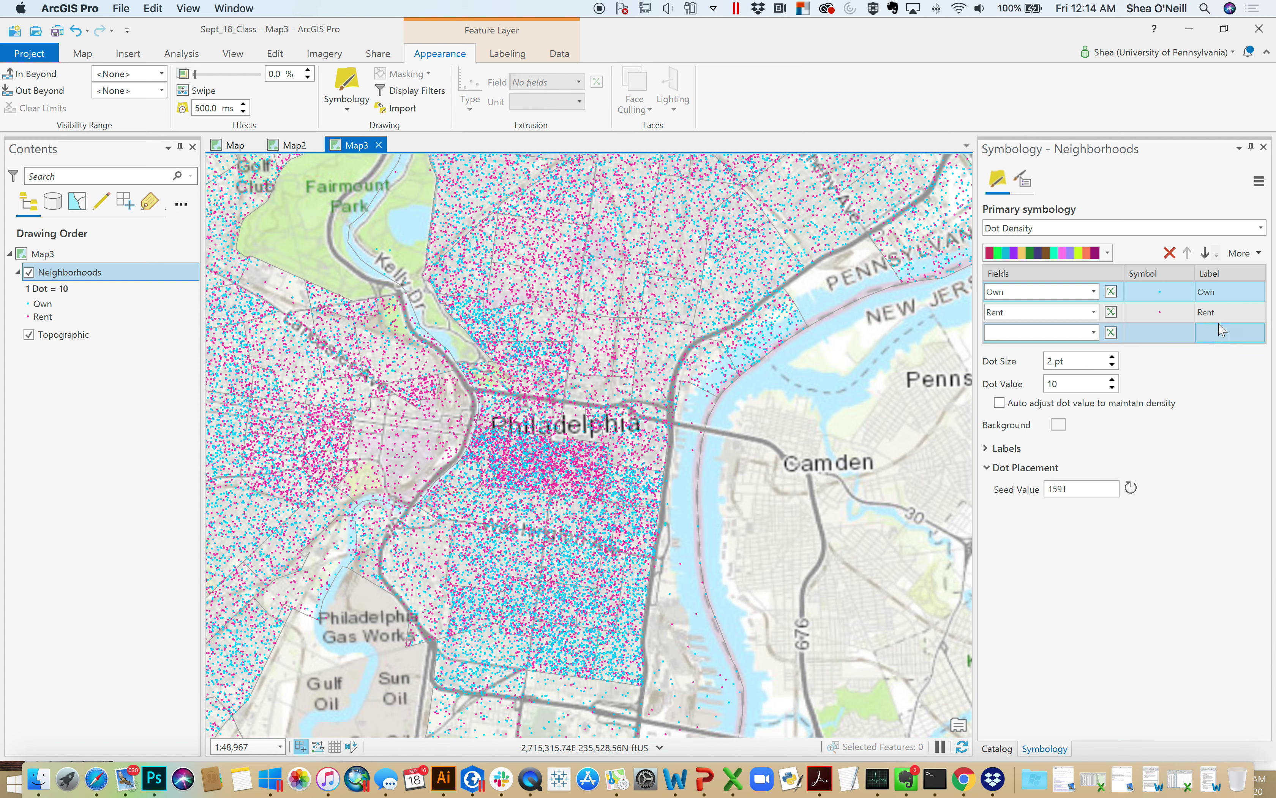
{"action": "left_click", "coordinate": [1258, 253]}
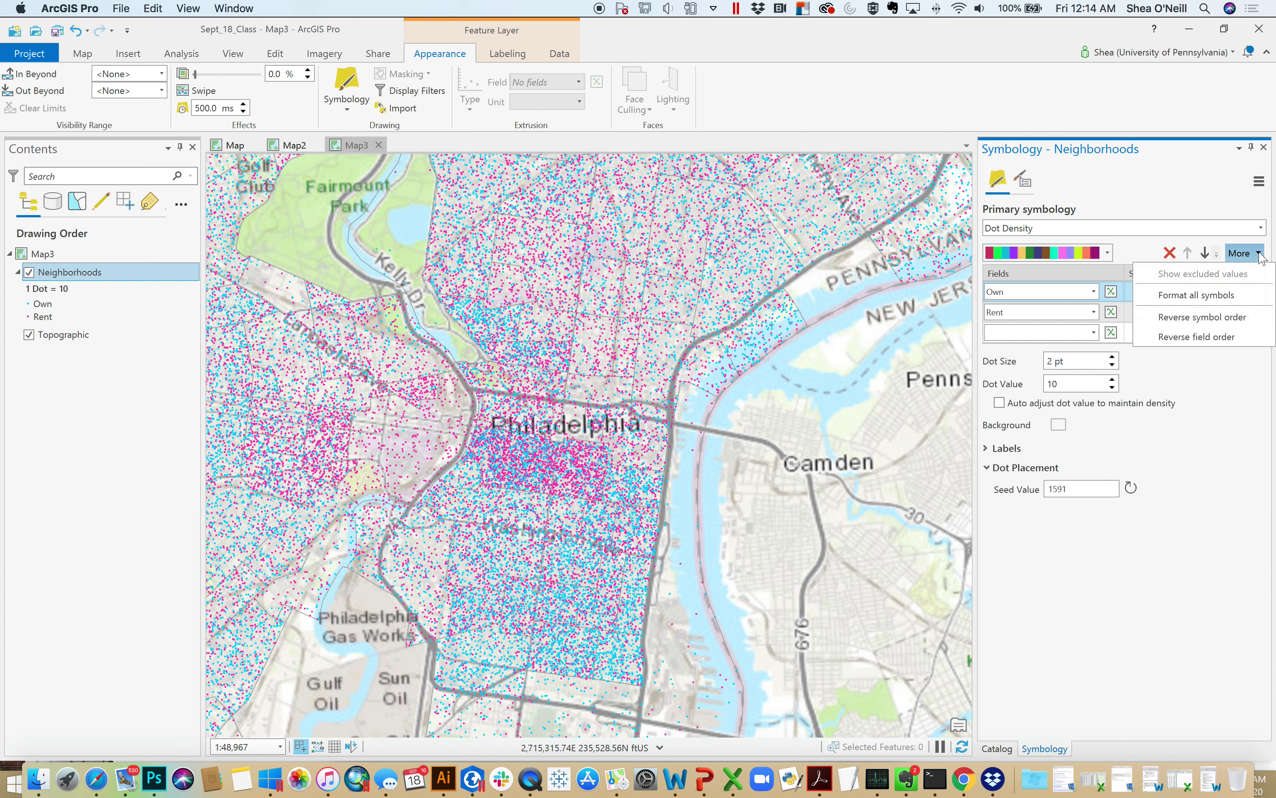
{"action": "left_click", "coordinate": [1240, 500]}
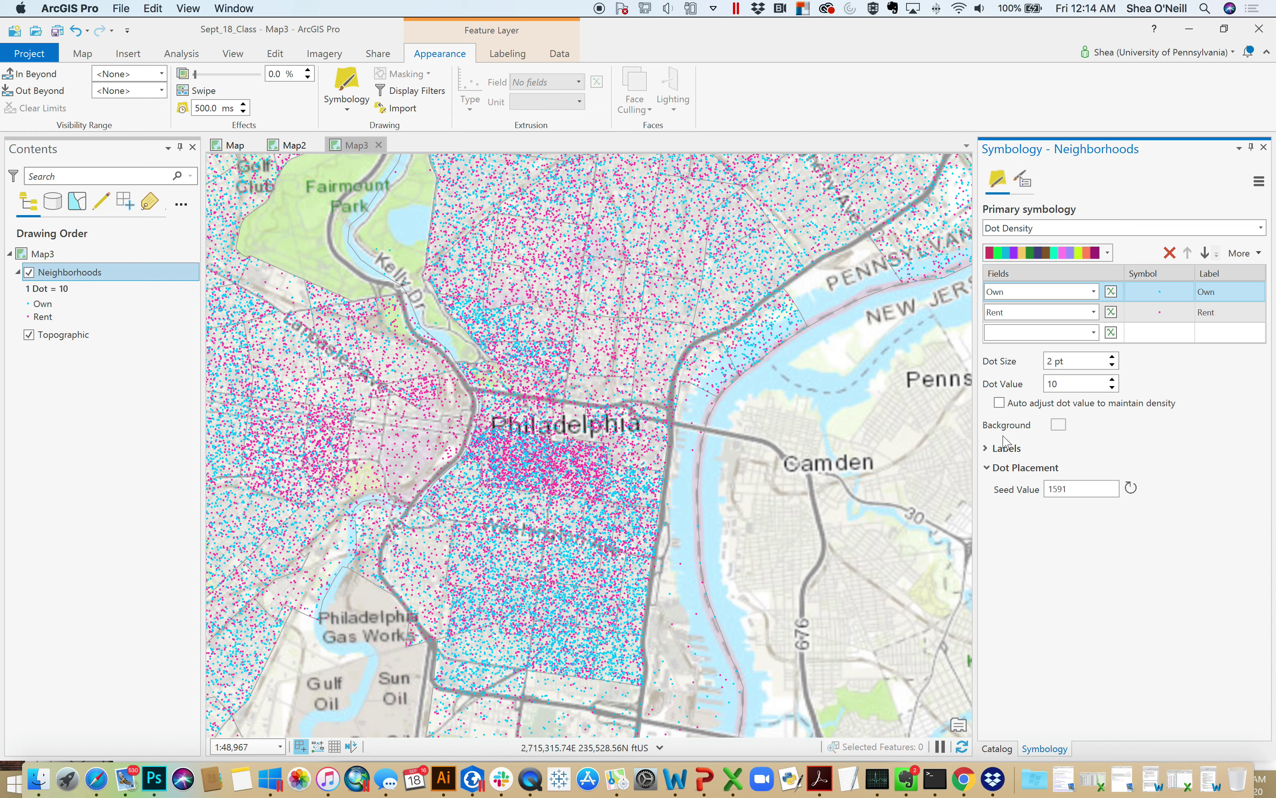
{"action": "left_click", "coordinate": [987, 449]}
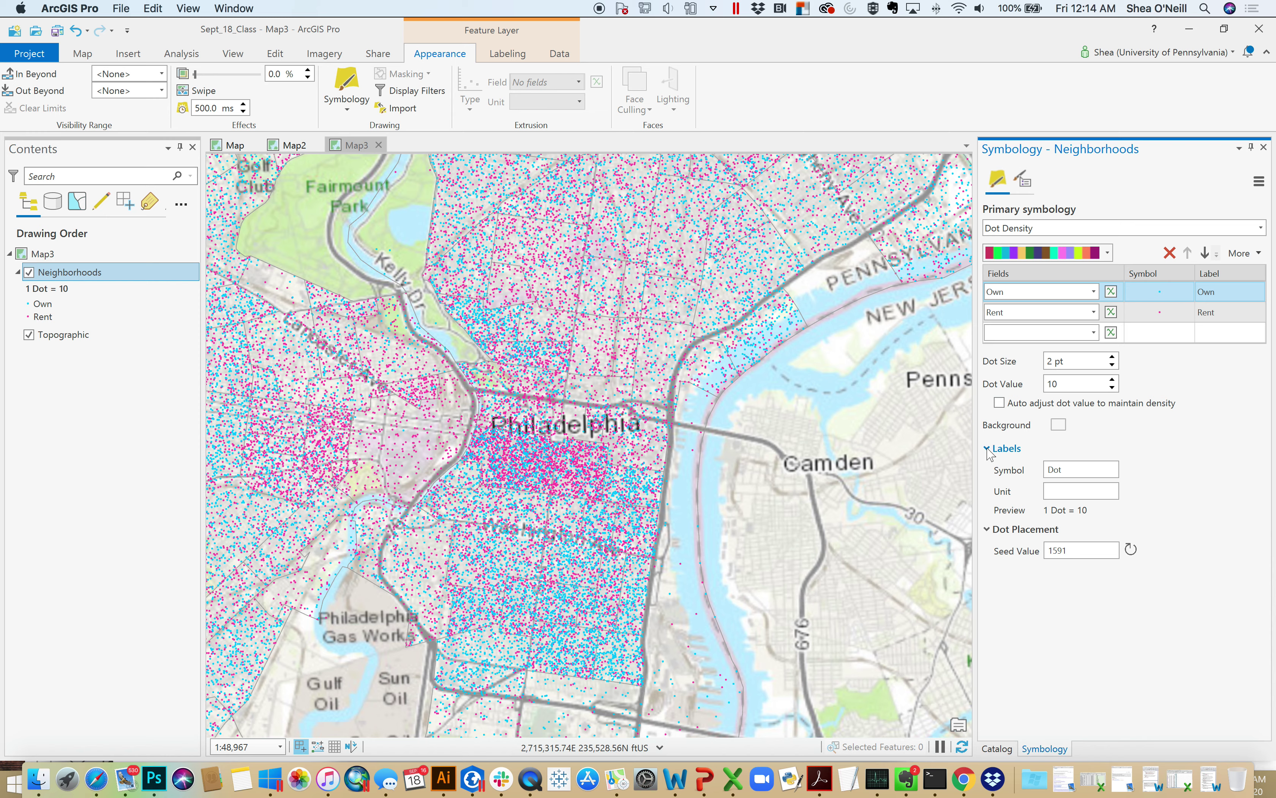
{"action": "left_click", "coordinate": [989, 449]}
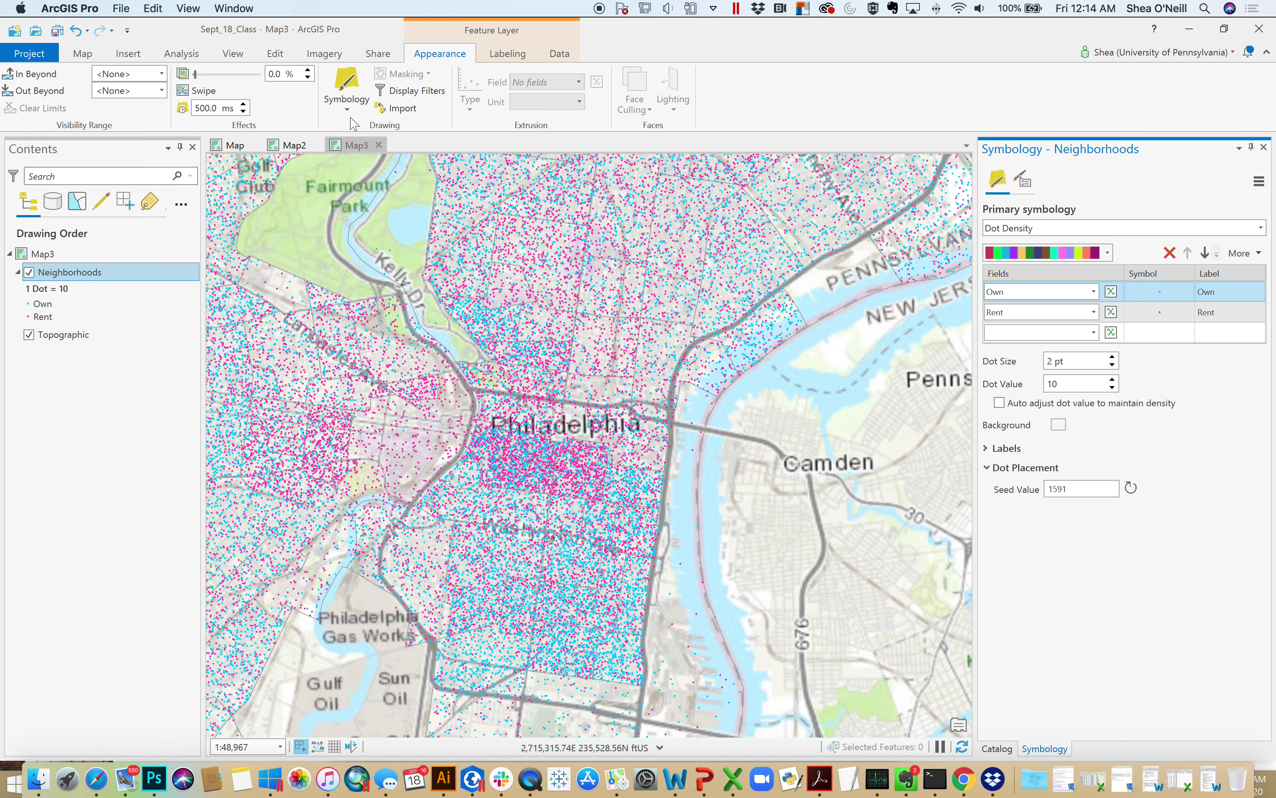
{"action": "left_click", "coordinate": [347, 93]}
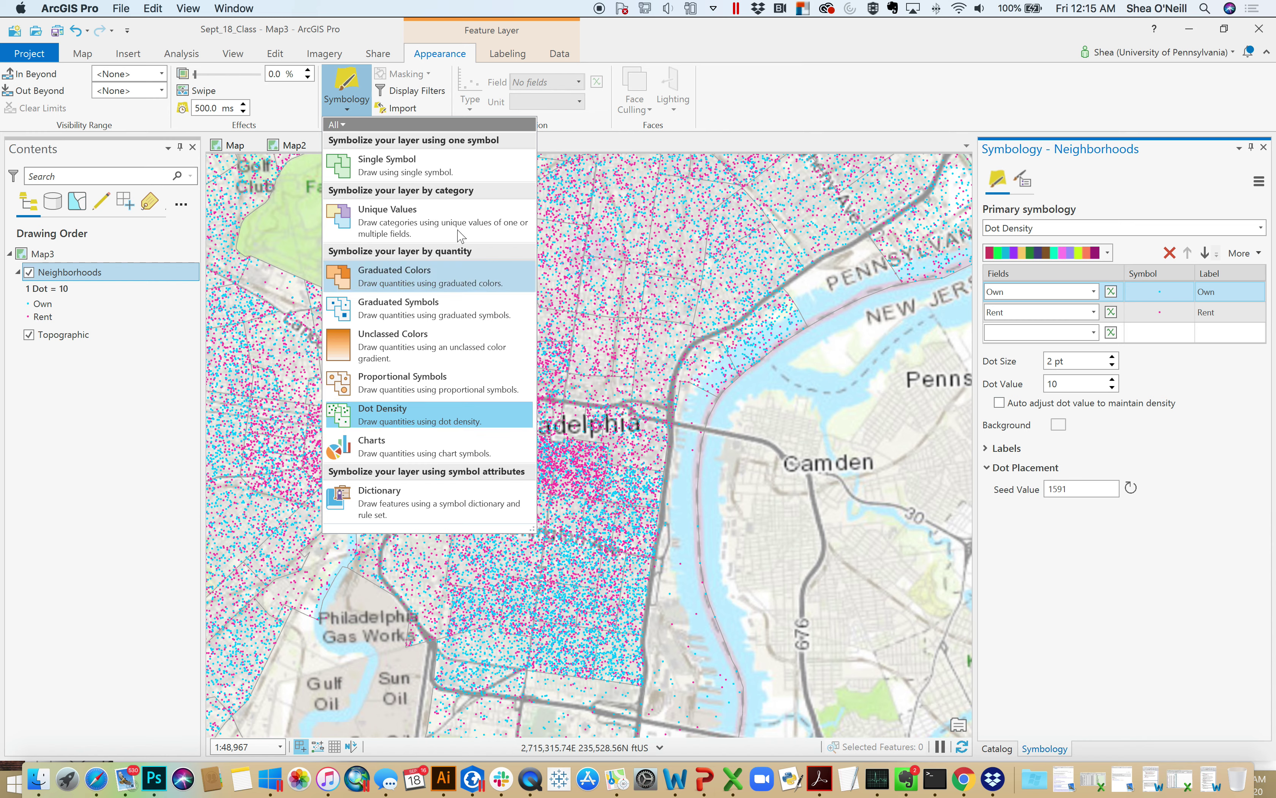
{"action": "left_click", "coordinate": [871, 49]}
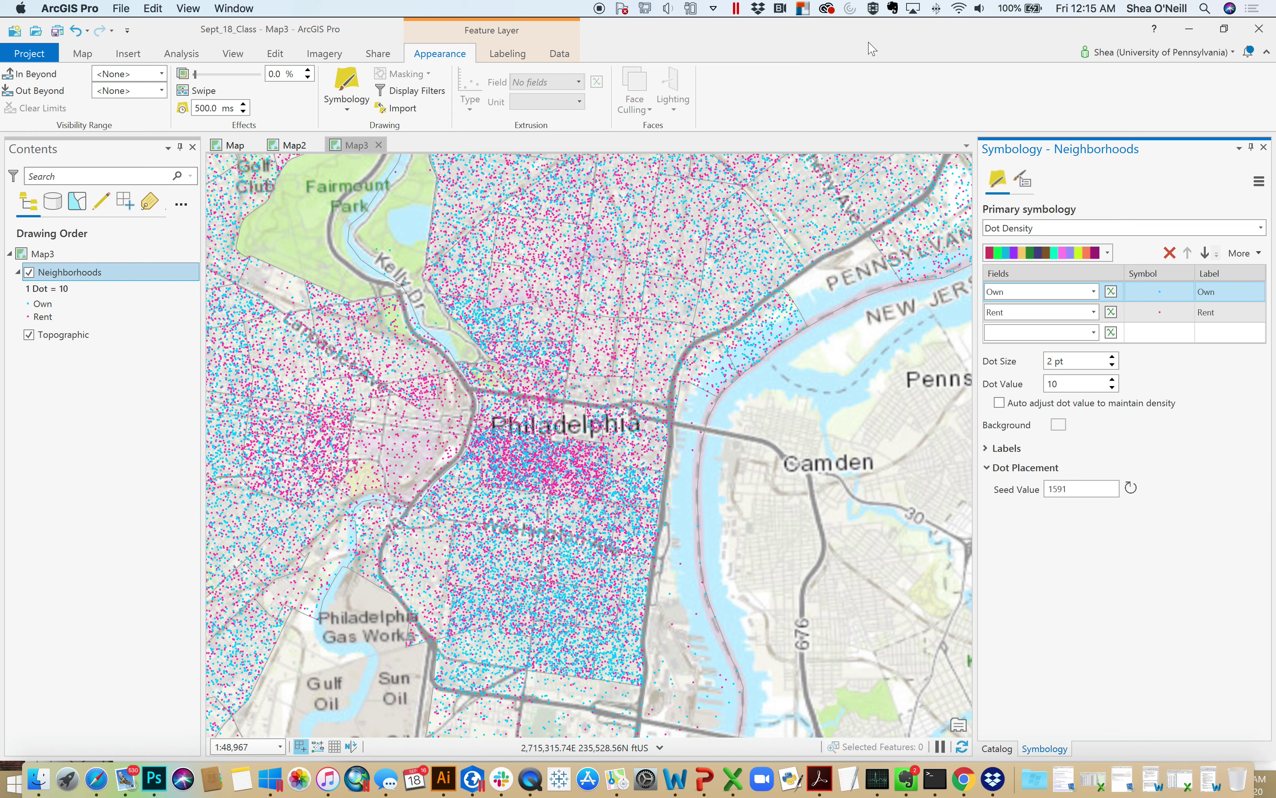